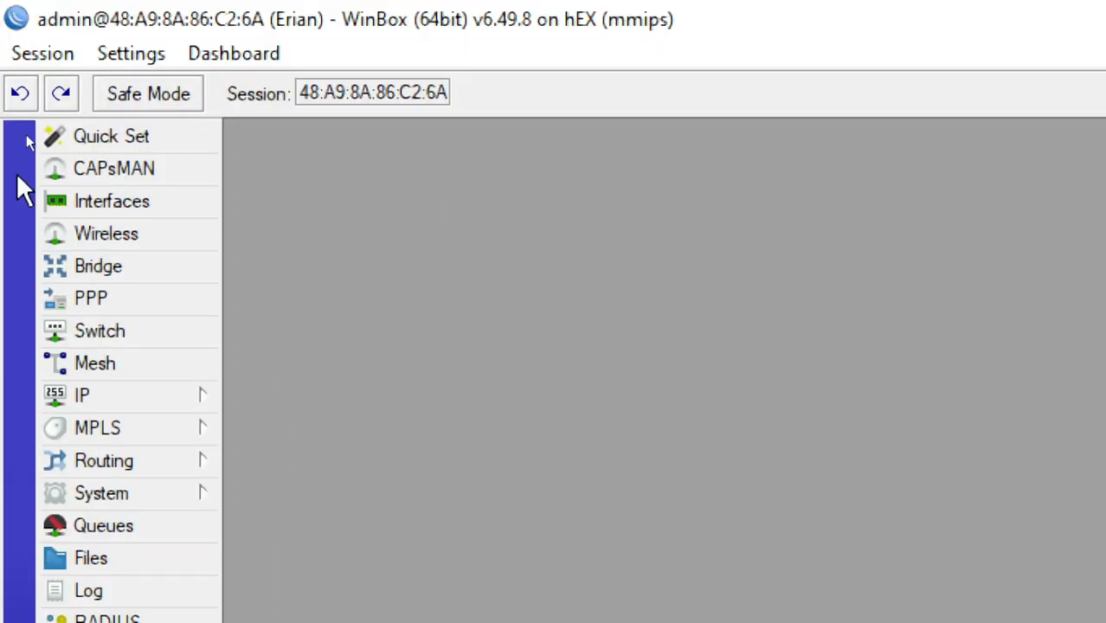
Step: Open the IP firewall settings and show the Layer7 Protocols list
left_click(123, 398)
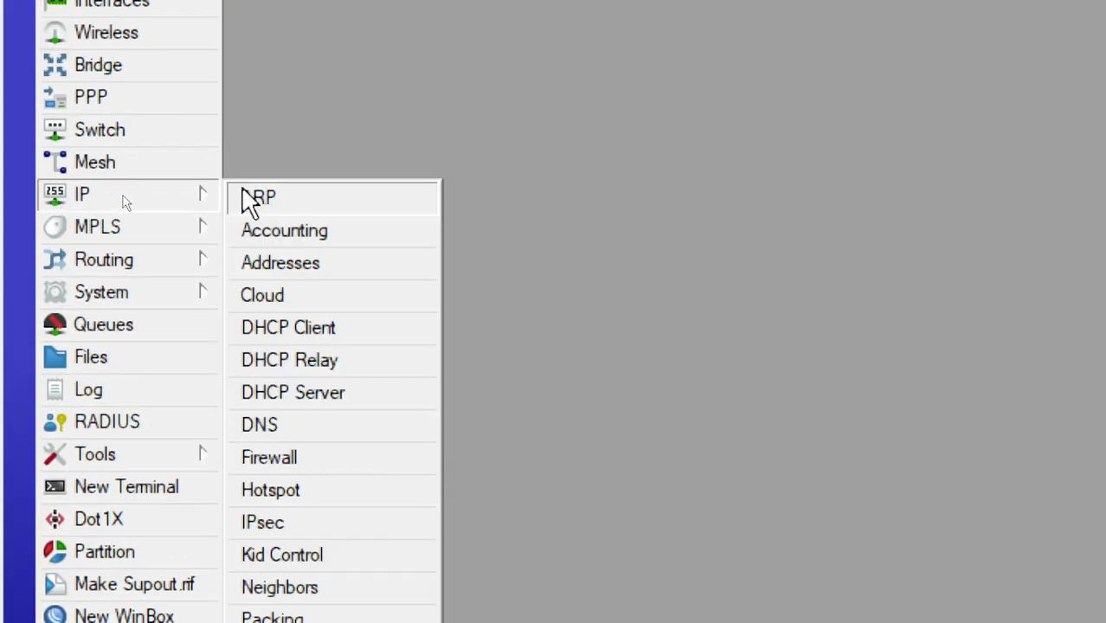
left_click(354, 463)
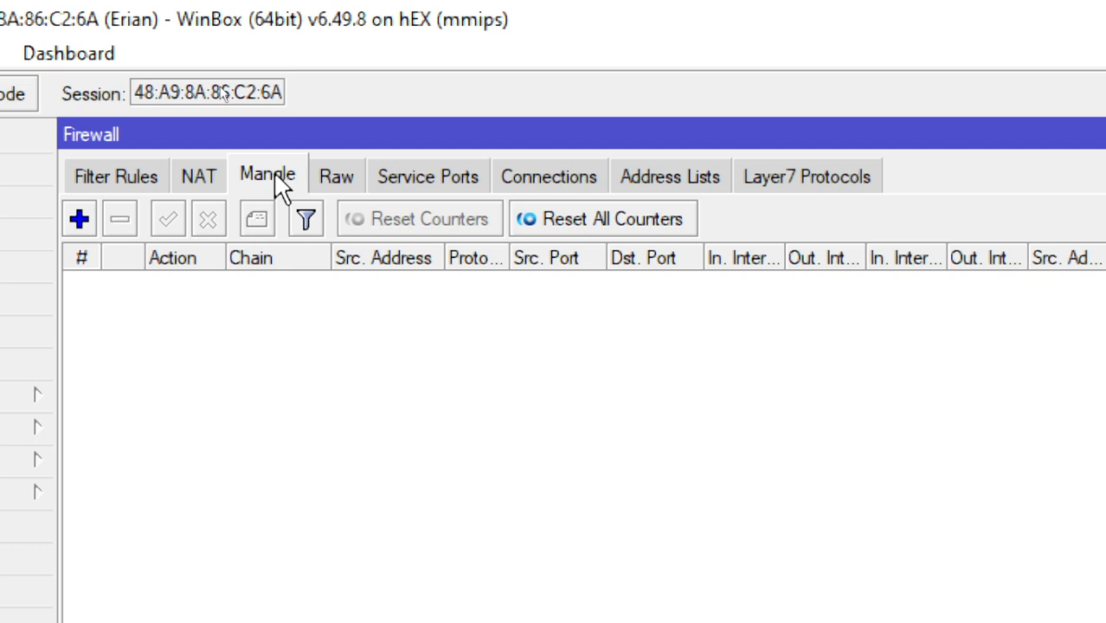
left_click(716, 183)
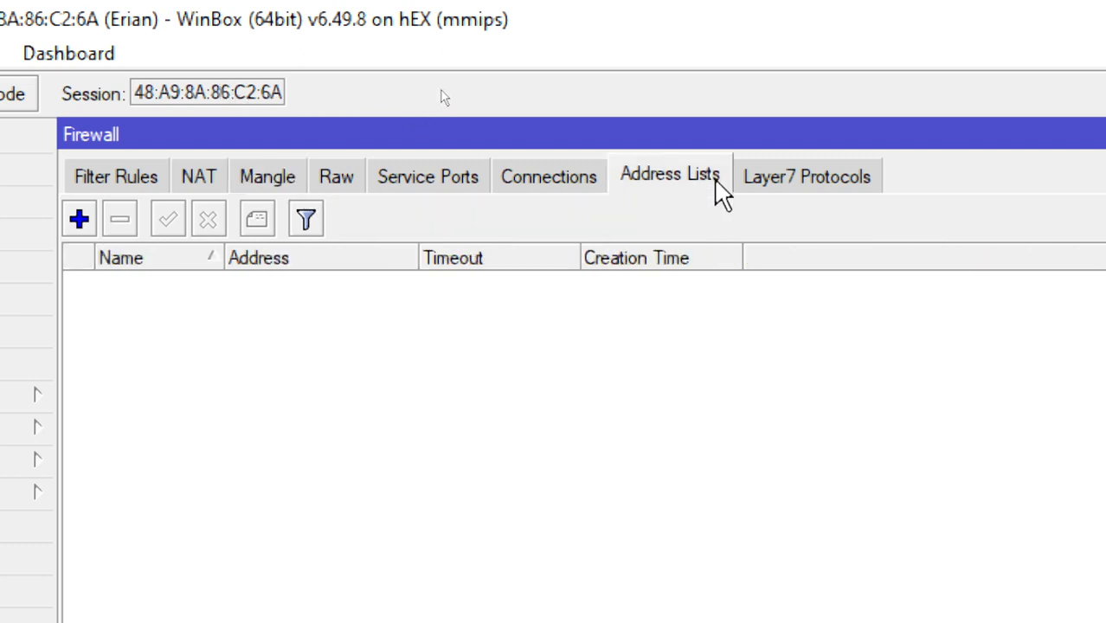
left_click(813, 184)
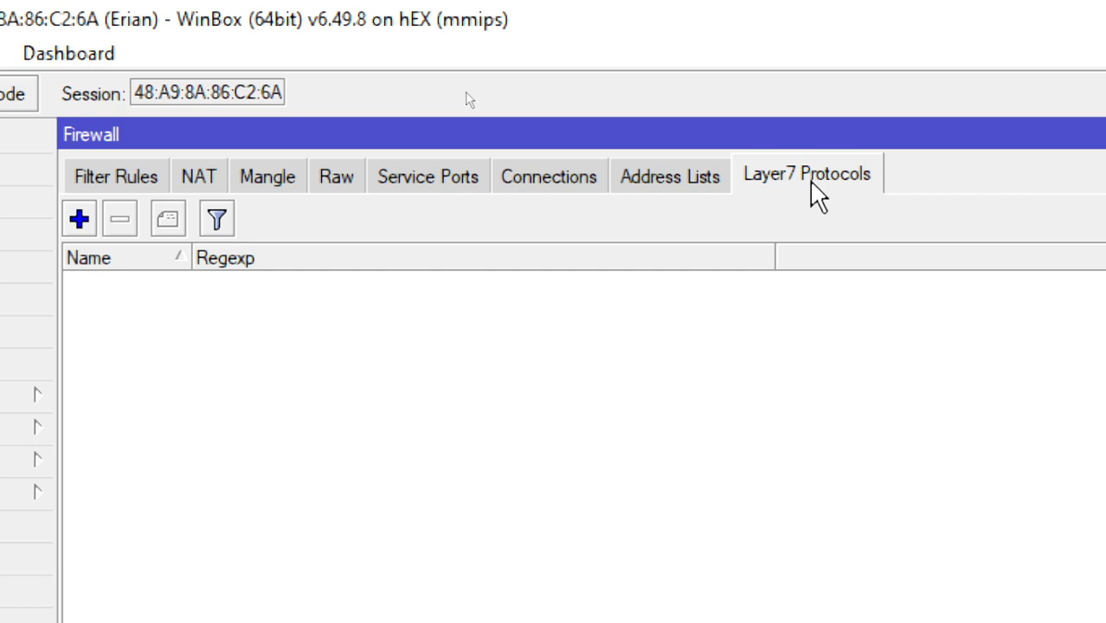
left_click(709, 192)
left_click(823, 195)
left_click(664, 191)
left_click(822, 186)
left_click(701, 192)
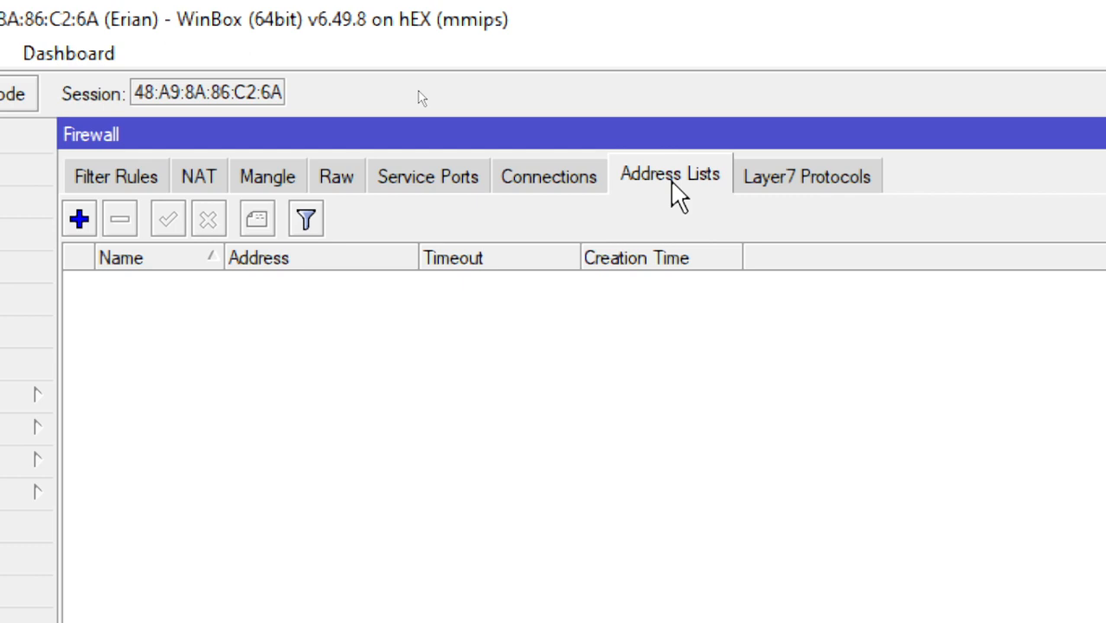
Step: Start a new Layer7 protocol entry in the firewall and move its dialog up beside the empty list's headers
left_click(789, 192)
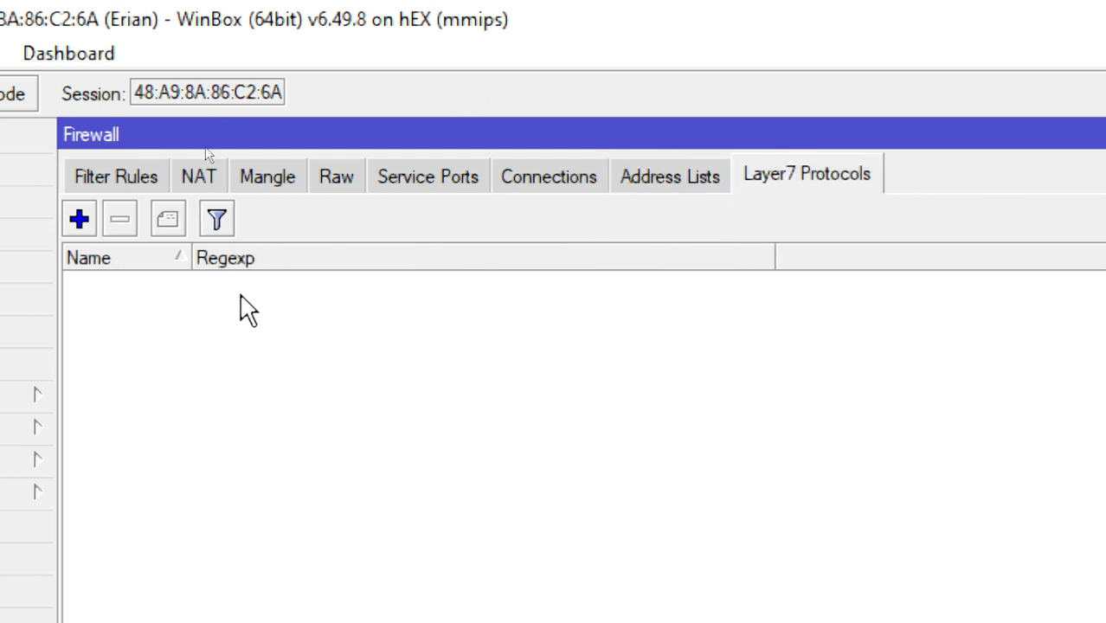
left_click(78, 219)
left_click(83, 215)
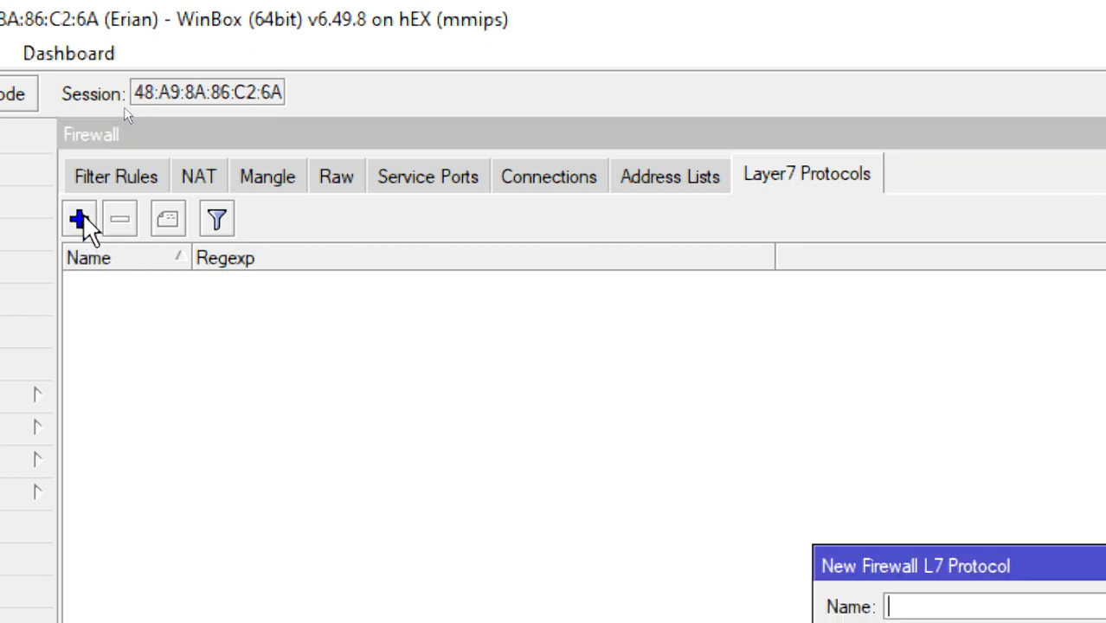
left_click_drag(931, 528, 512, 111)
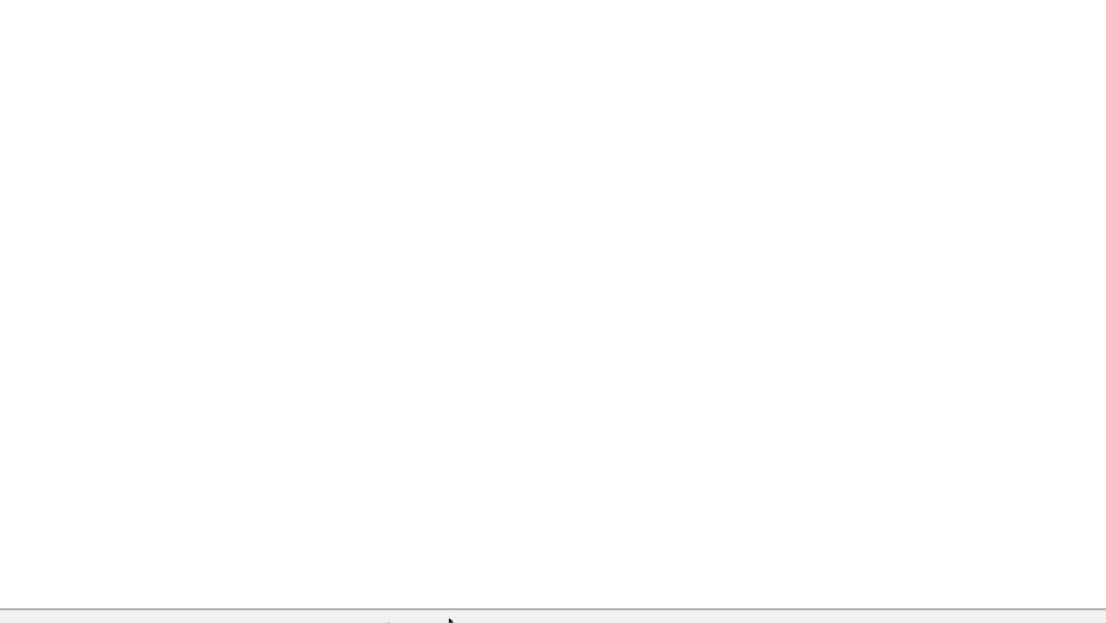
Step: Switch to Google Classroom and expand the MTCNA material FIREWALL MANGLE + REGXP in the classwork of XI TKJ KELAS XI 2023
left_click(550, 599)
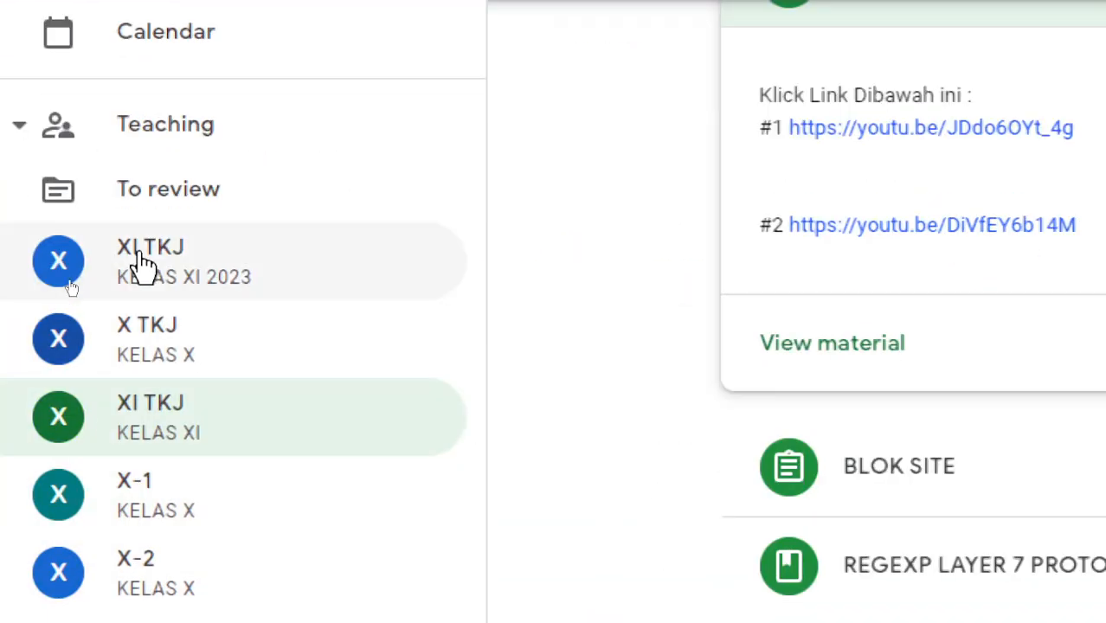
left_click(143, 569)
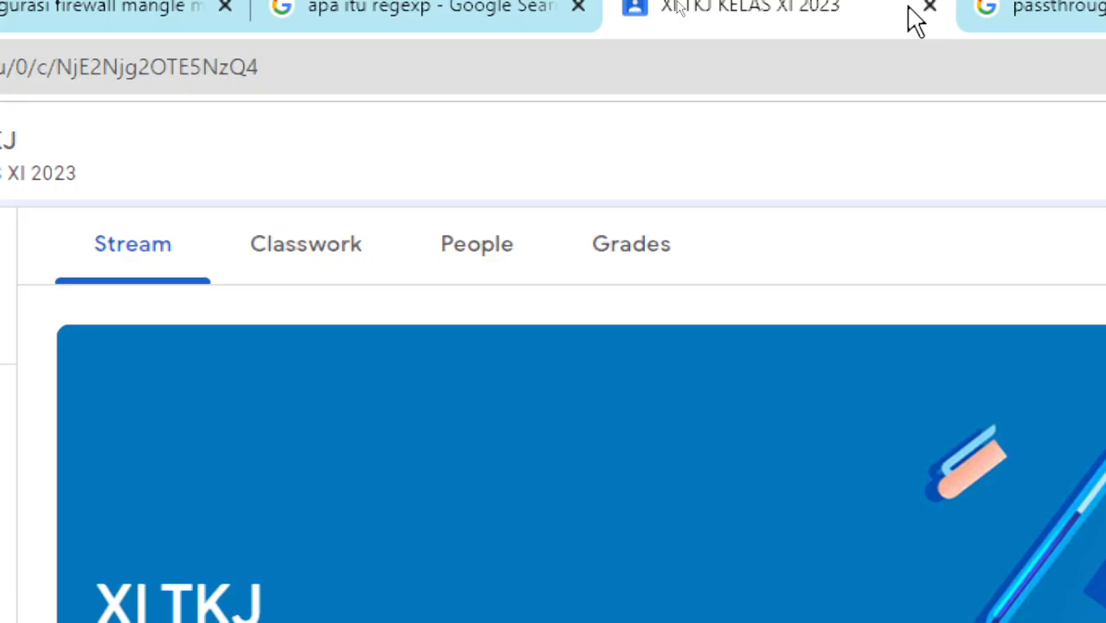
left_click(362, 270)
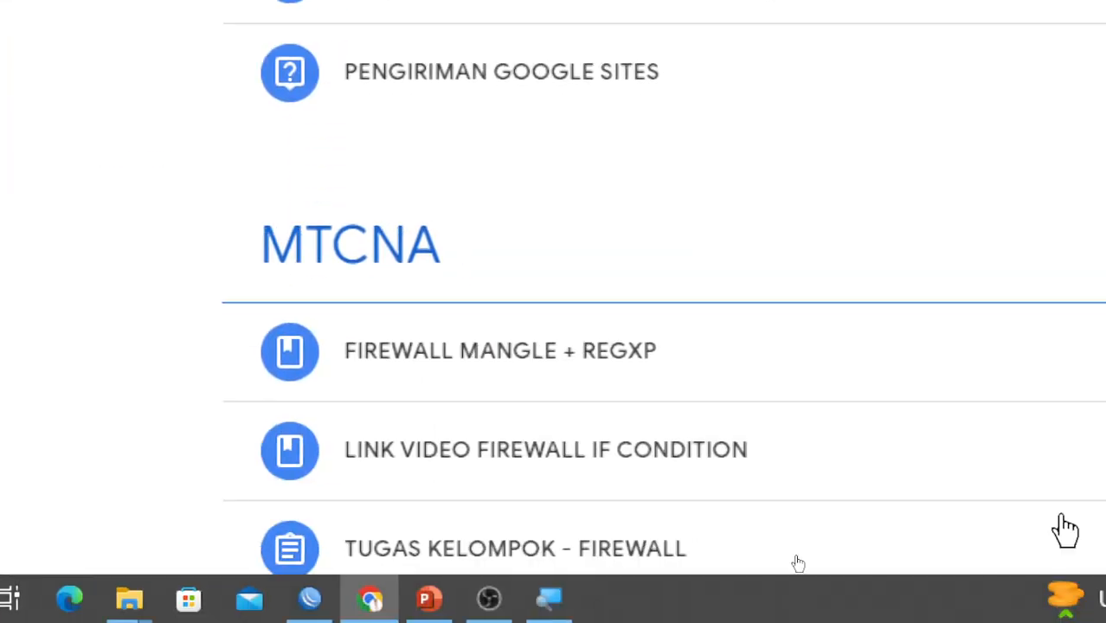
left_click(564, 351)
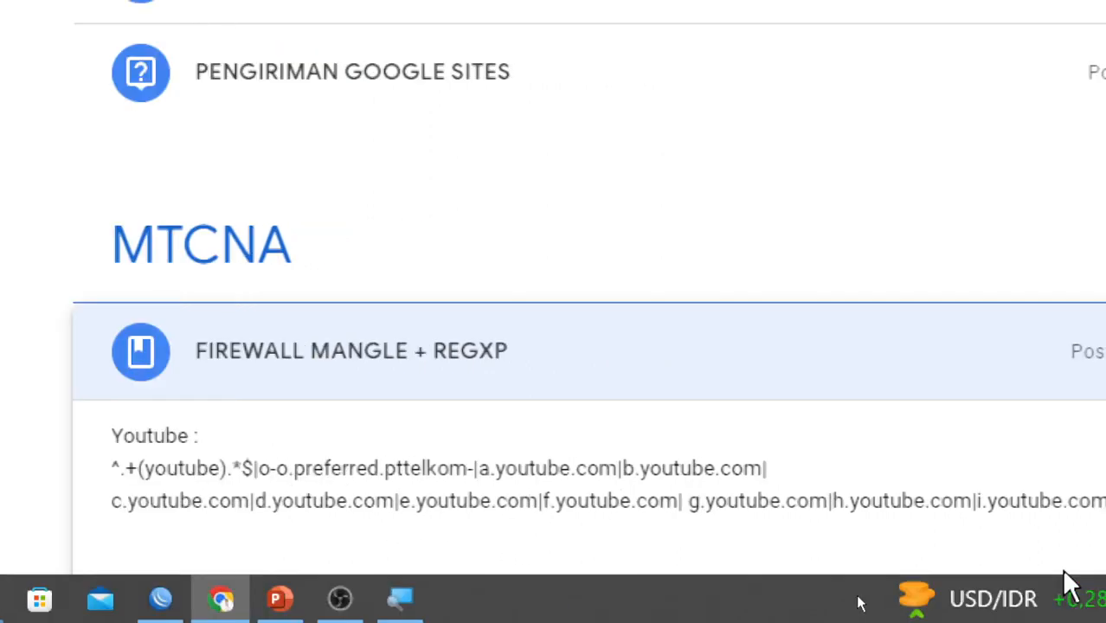
scroll(1053, 348, "down", 1)
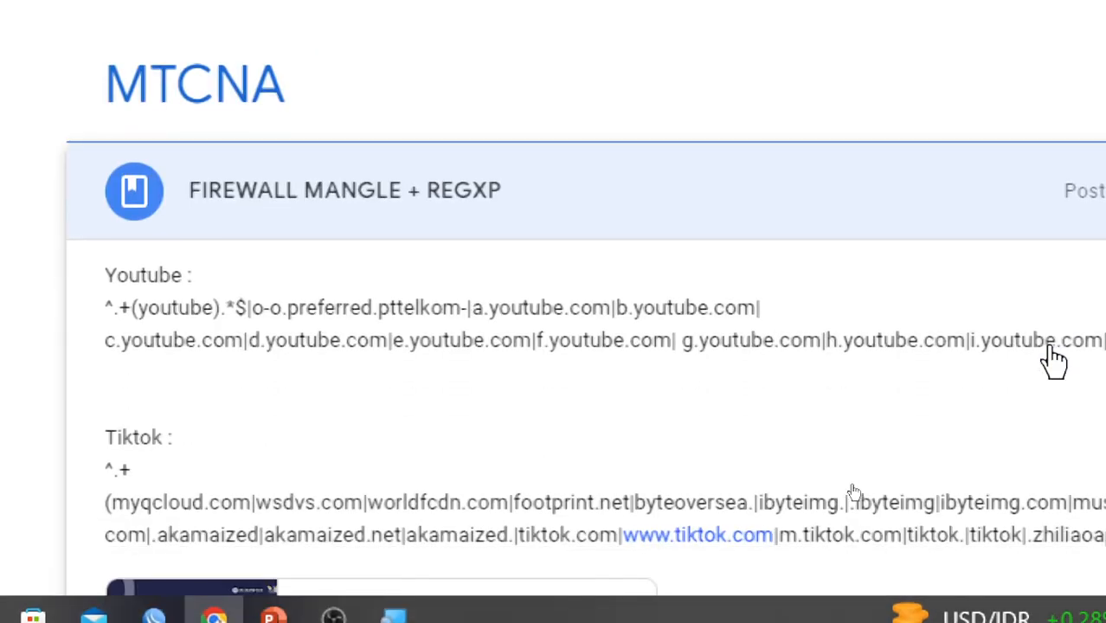
scroll(540, 298, "down", 1)
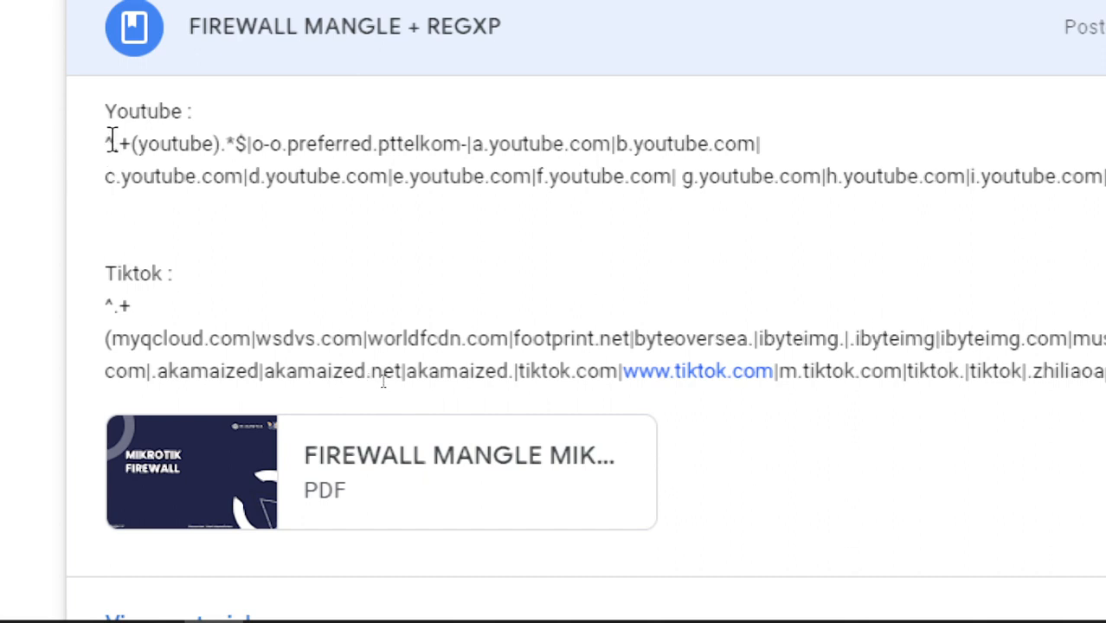
Step: Open the FIREWALL MANGLE + REGXP material for editing
left_click_drag(229, 182, 257, 193)
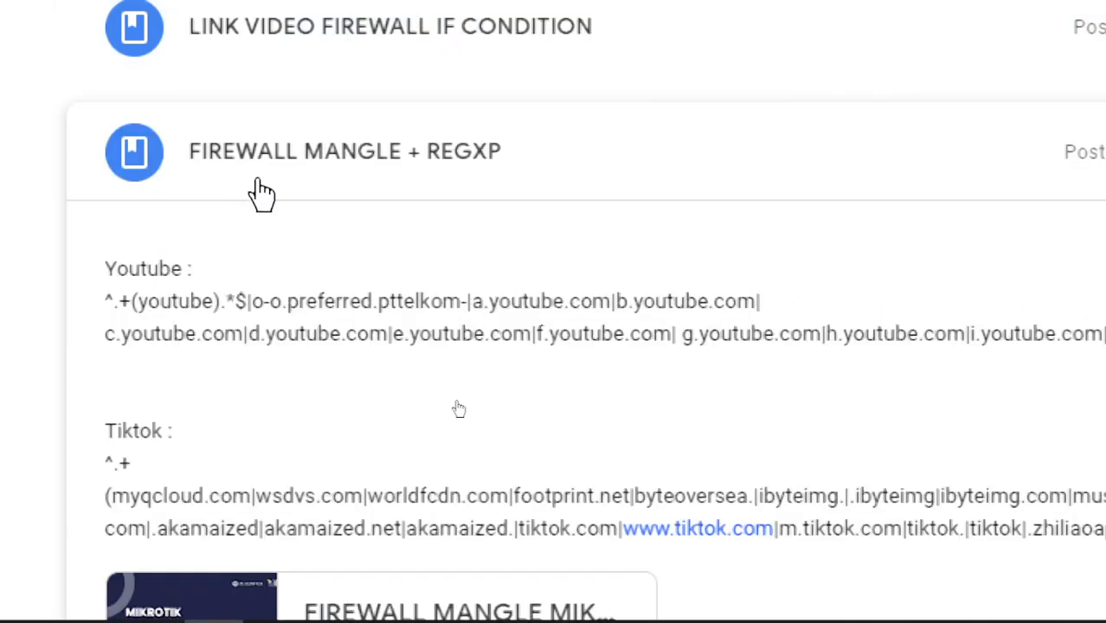
left_click(261, 178)
left_click(290, 170)
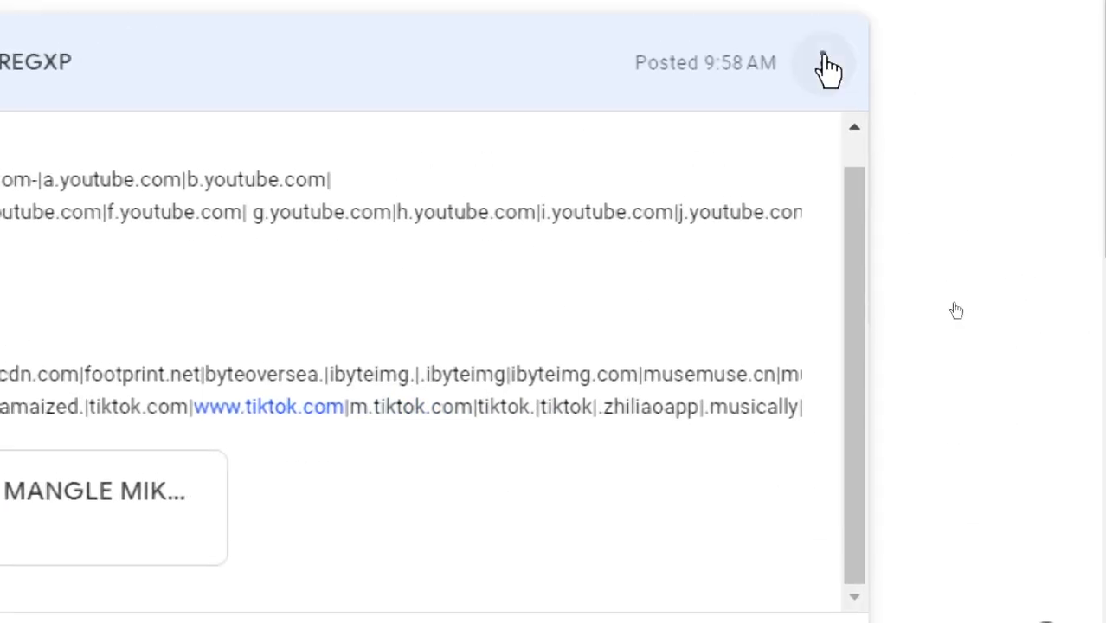
left_click(823, 48)
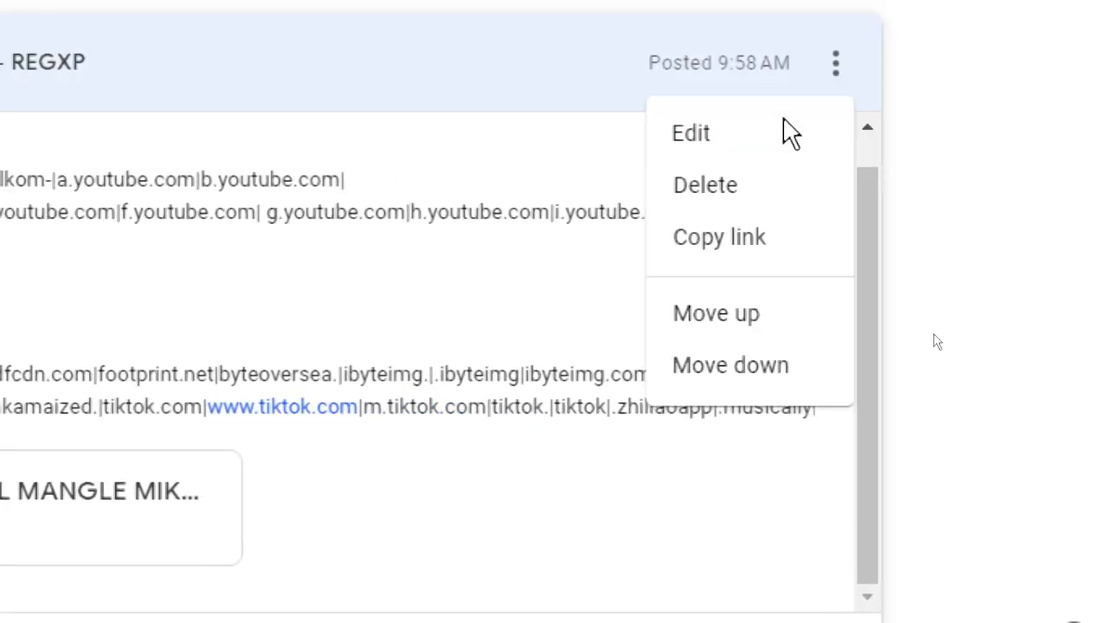
left_click(787, 133)
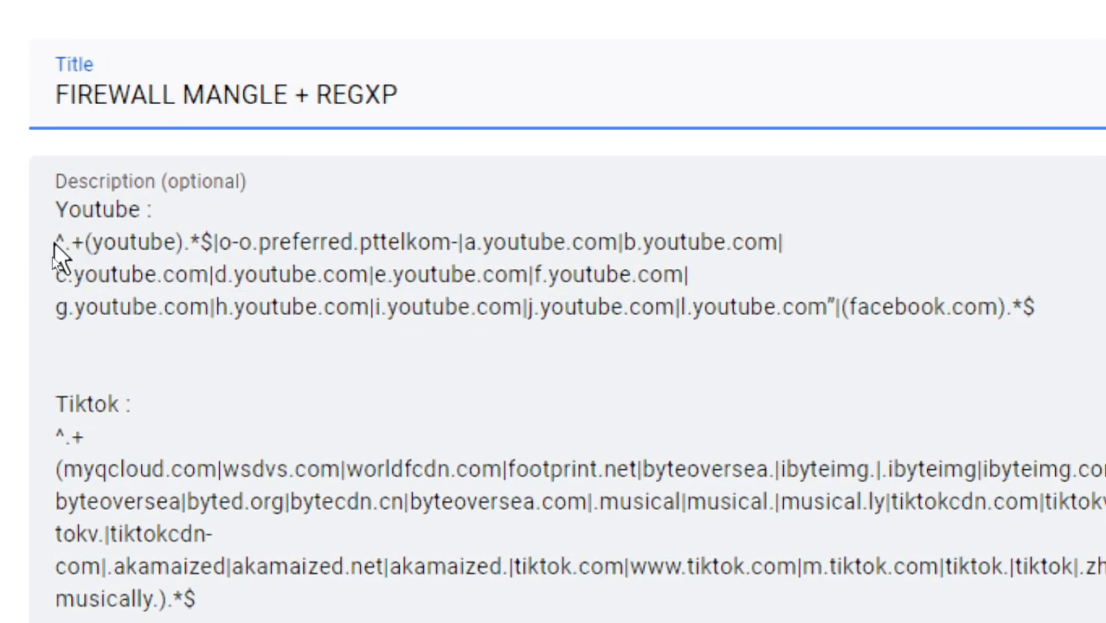
left_click_drag(55, 242, 143, 274)
left_click_drag(393, 301, 1039, 313)
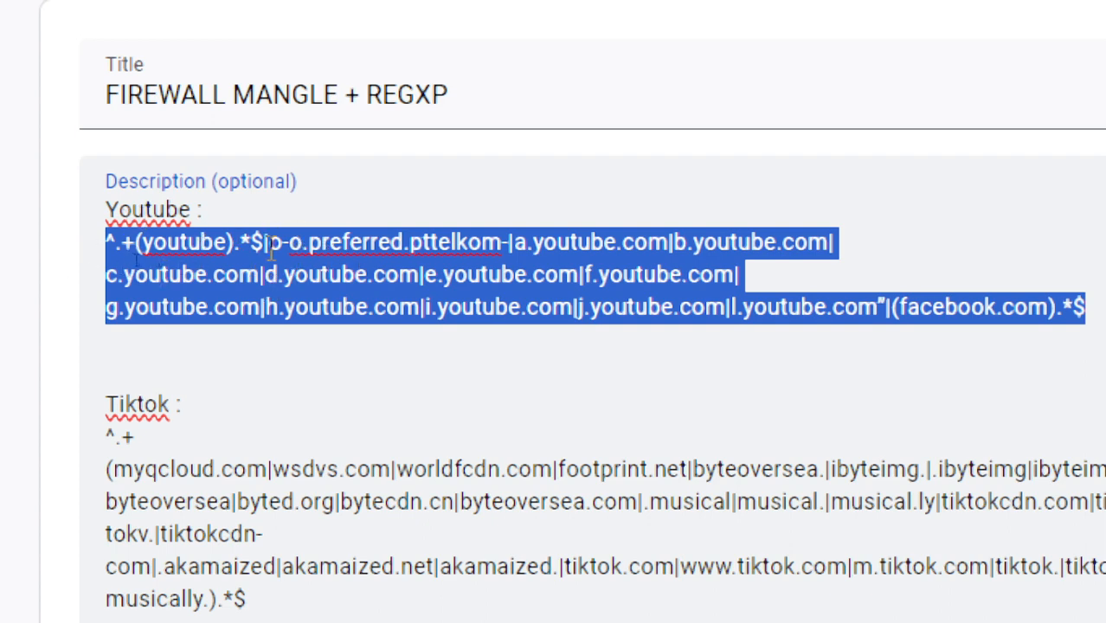
scroll(386, 270, "up", 1)
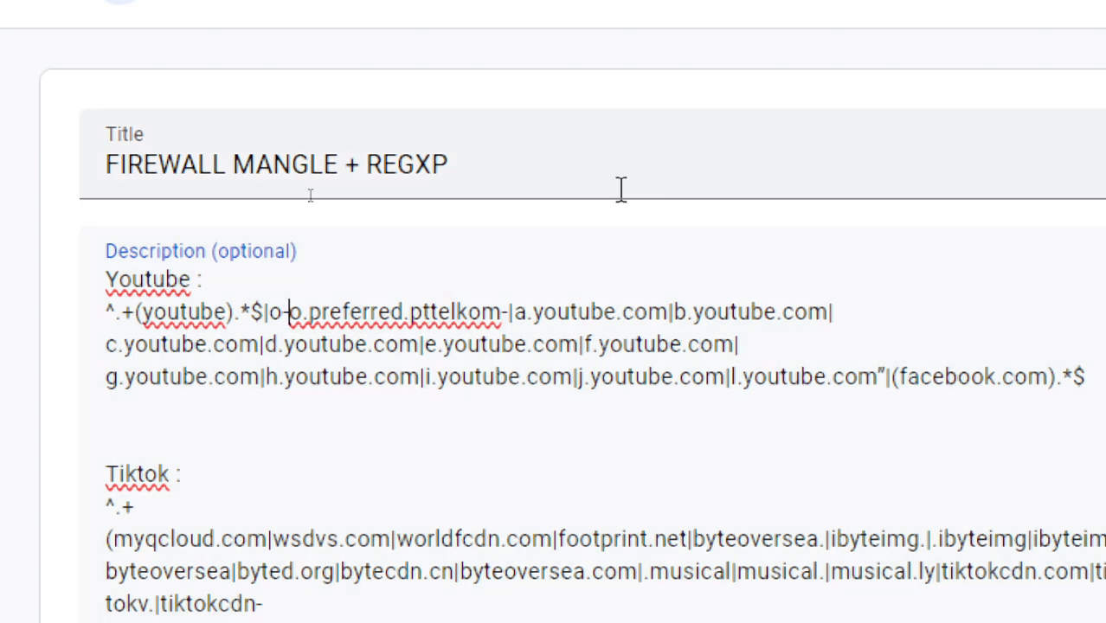
scroll(619, 187, "down", 3)
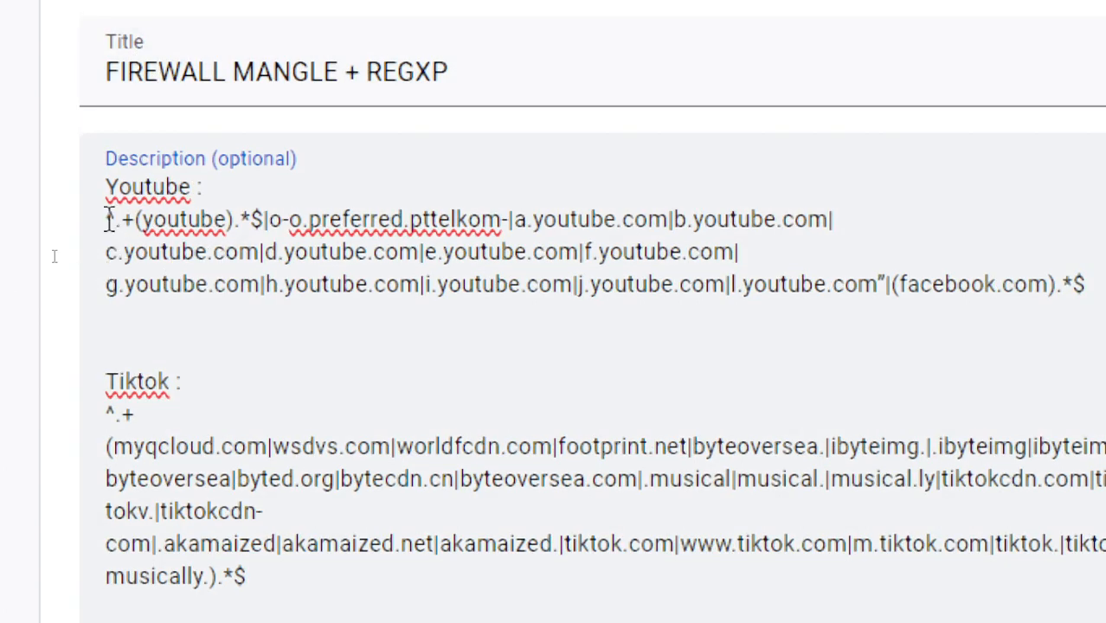
Step: Copy the complete Youtube regular expression from the material's description and return to WinBox
left_click_drag(110, 219, 1105, 302)
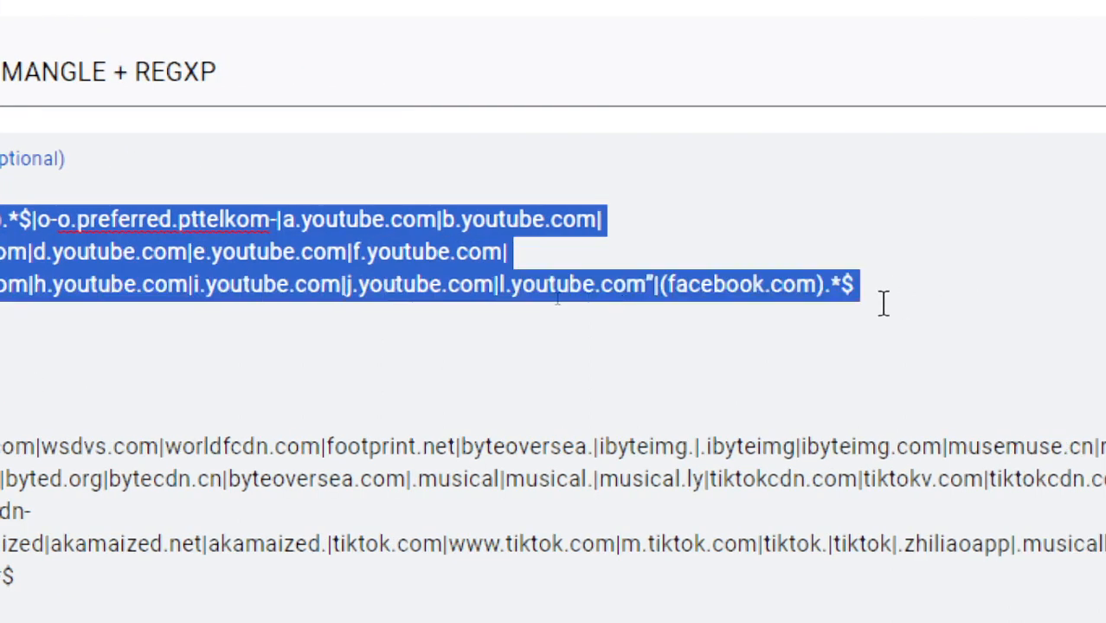
right_click(772, 279)
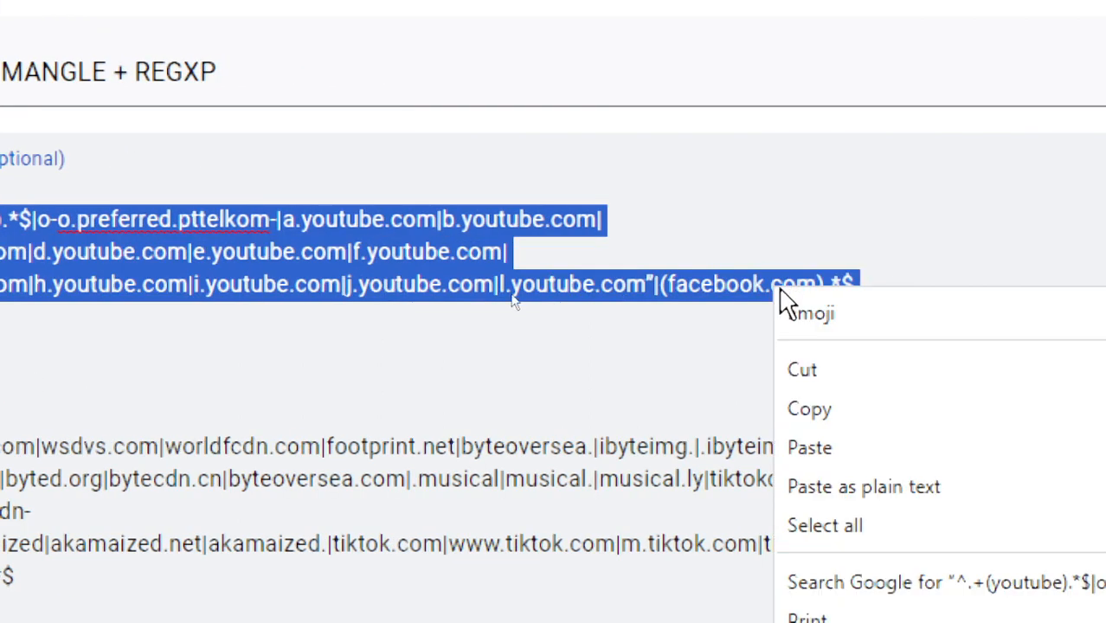
left_click(844, 415)
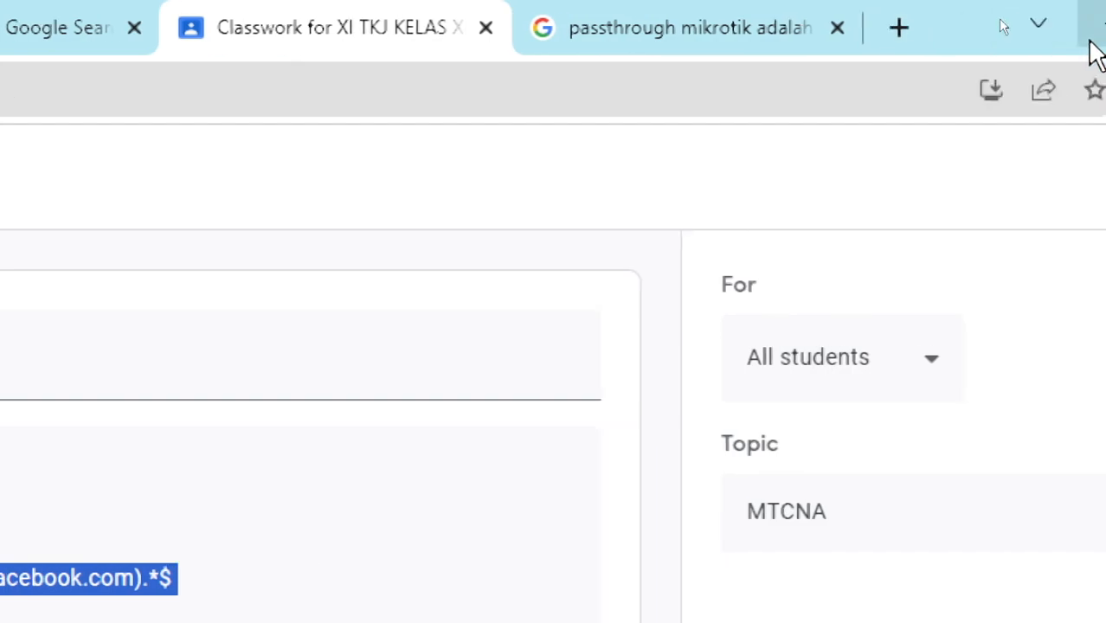
left_click(1092, 19)
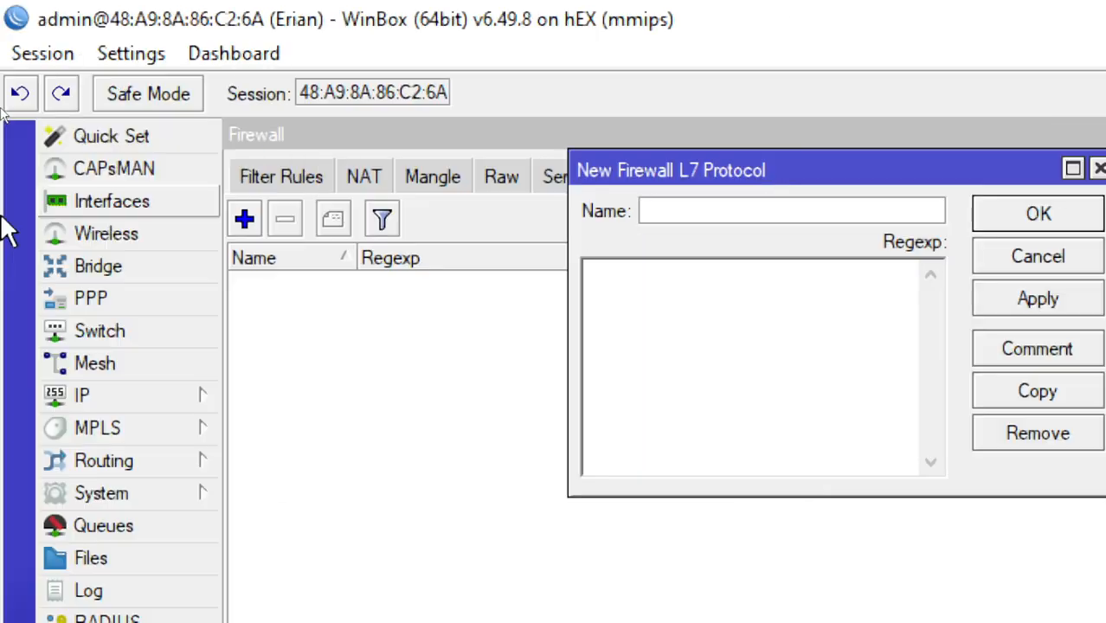
Step: Name the new Layer7 protocol youtube and paste the copied expression as its regexp
left_click(699, 210)
type("youtuve")
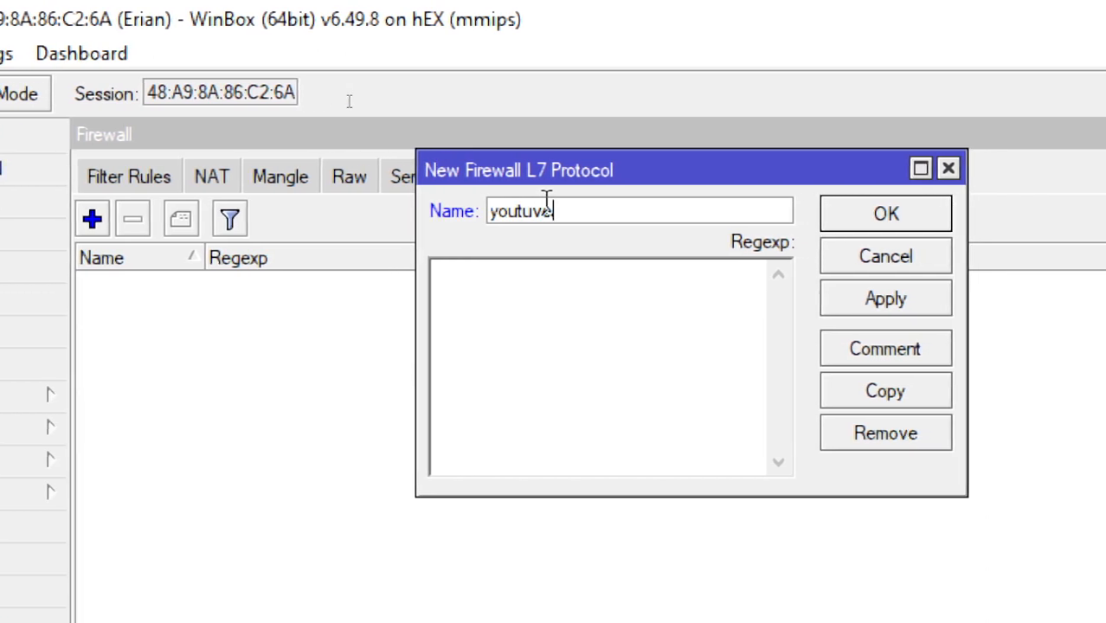
key("BackSpace")
key("BackSpace")
type("be")
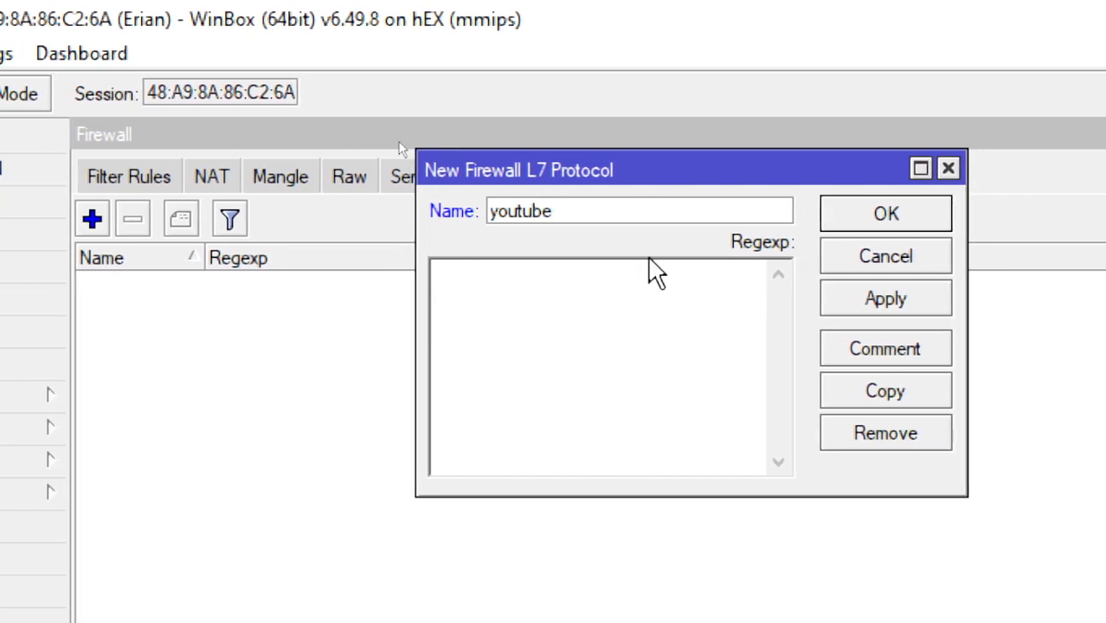
left_click(620, 317)
key("ctrl+v")
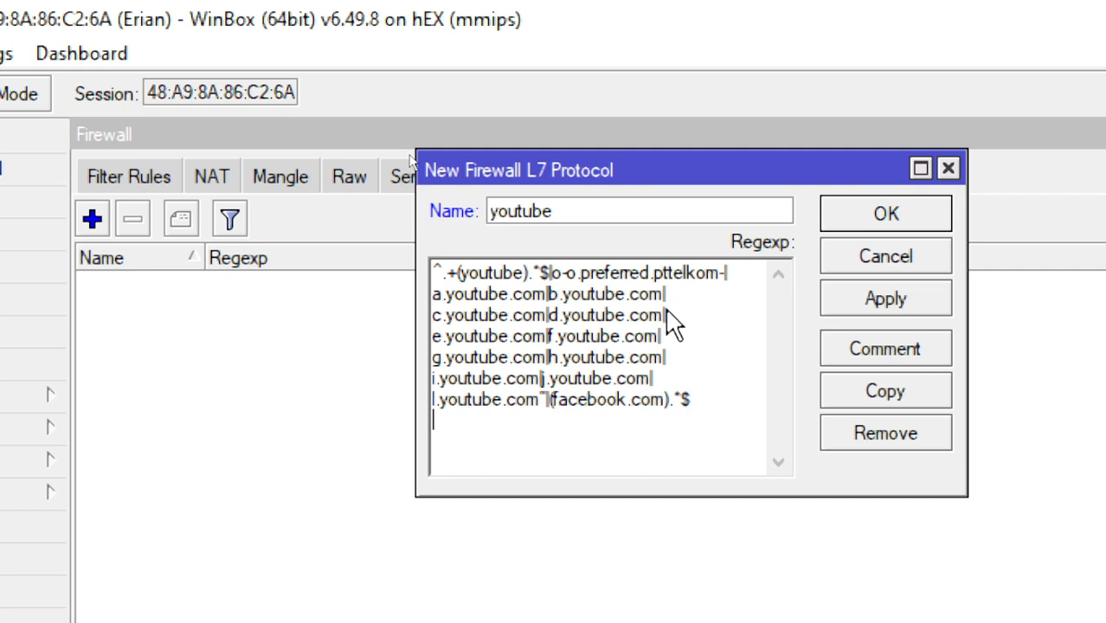
Step: Examine the domains and patterns in the pasted youtube regexp
left_click(709, 394)
left_click(509, 276)
left_click(643, 268)
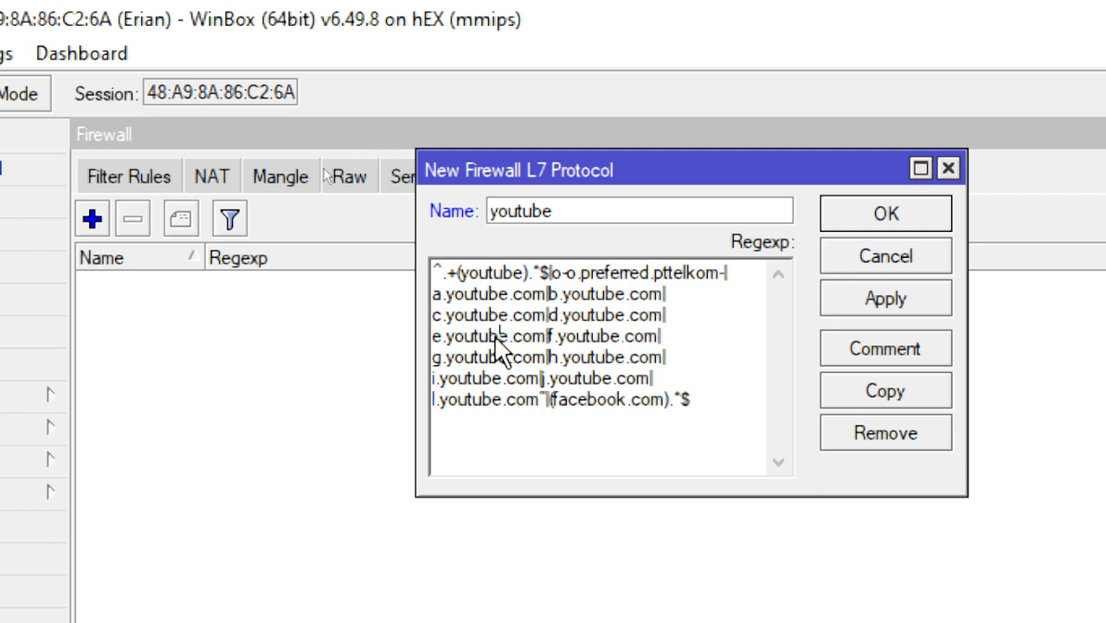
left_click(491, 290)
left_click(689, 314)
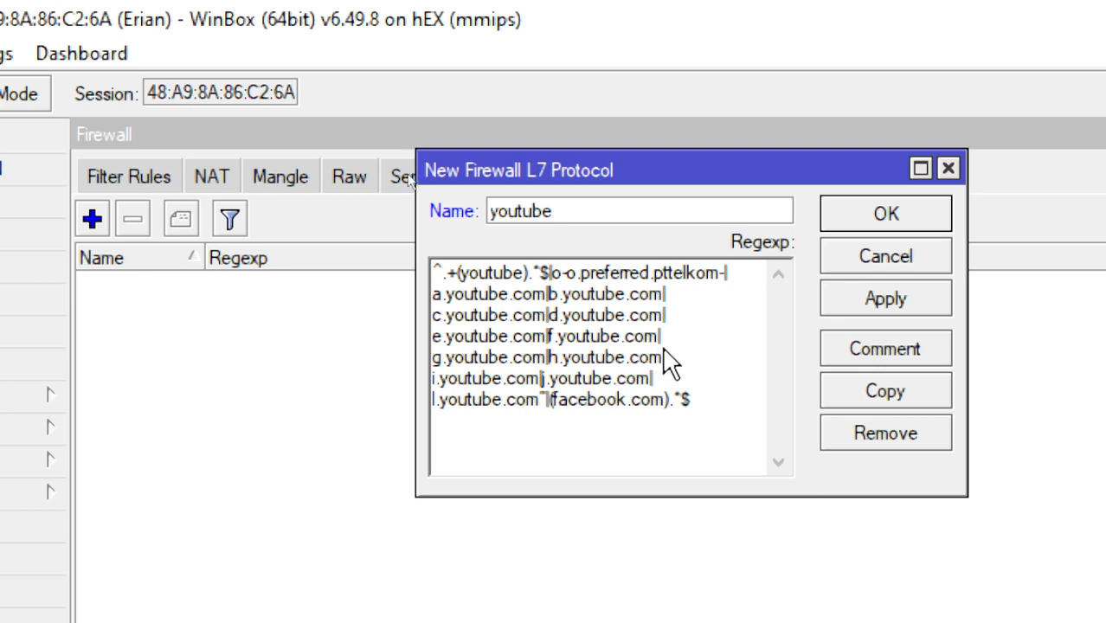
left_click_drag(753, 403, 407, 266)
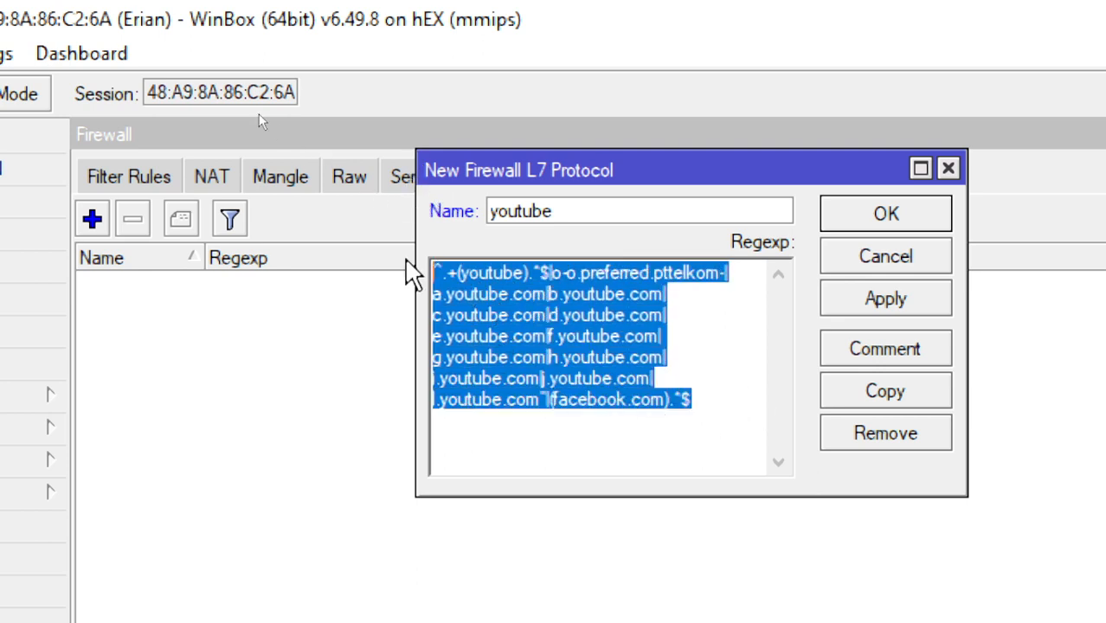
left_click(510, 290)
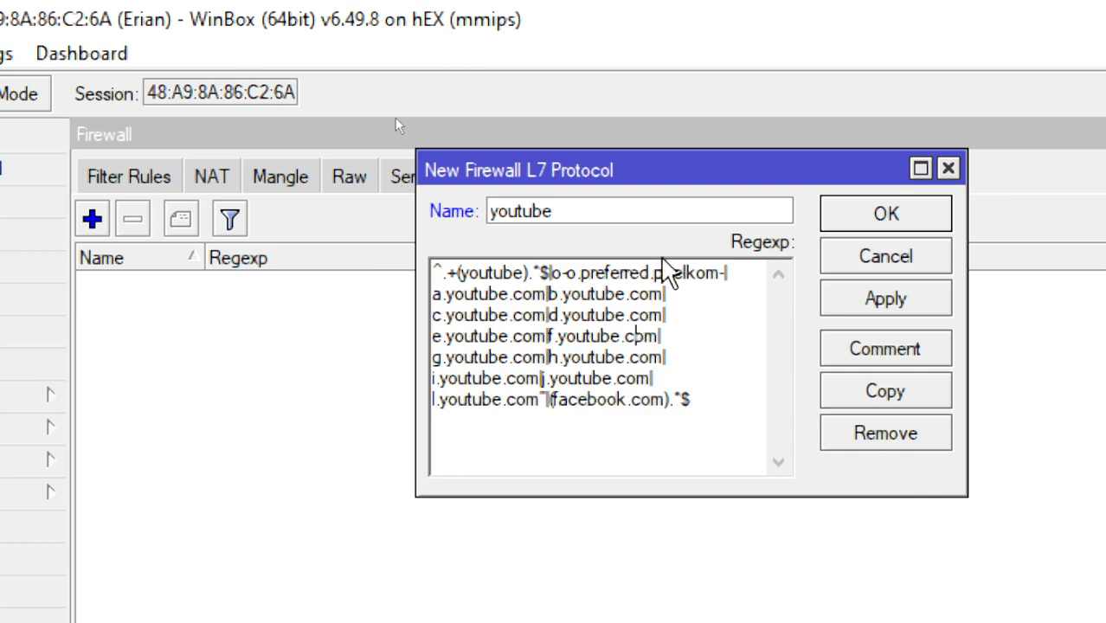
Step: Apply and save the youtube Layer7 protocol
left_click(891, 303)
left_click(893, 216)
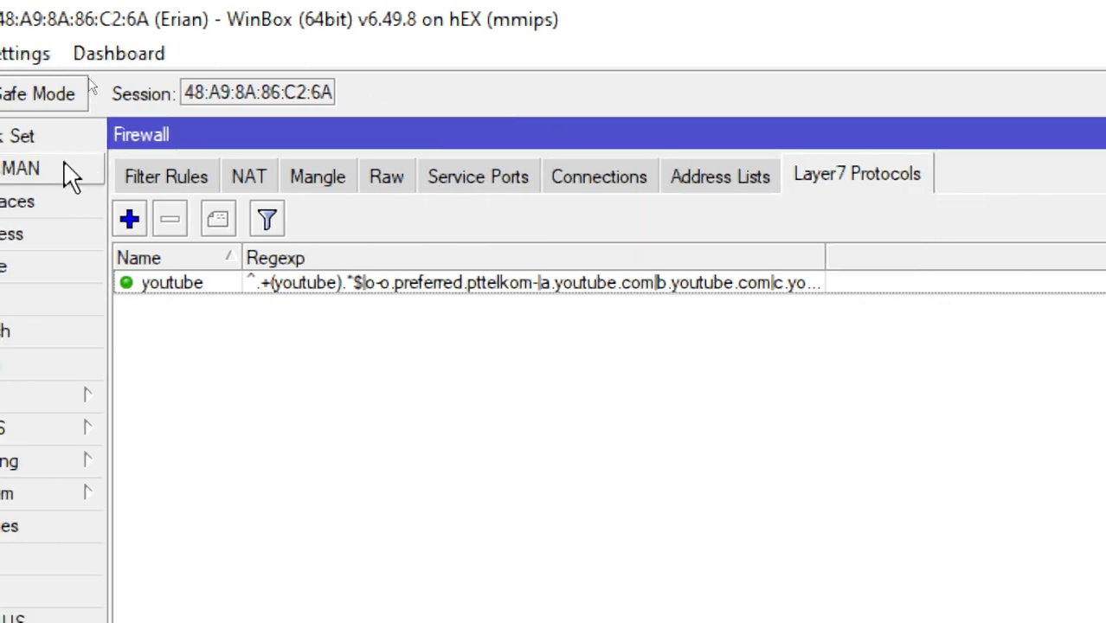
Step: Add the comment YOUTUBE to the youtube Layer7 protocol
left_click(177, 283)
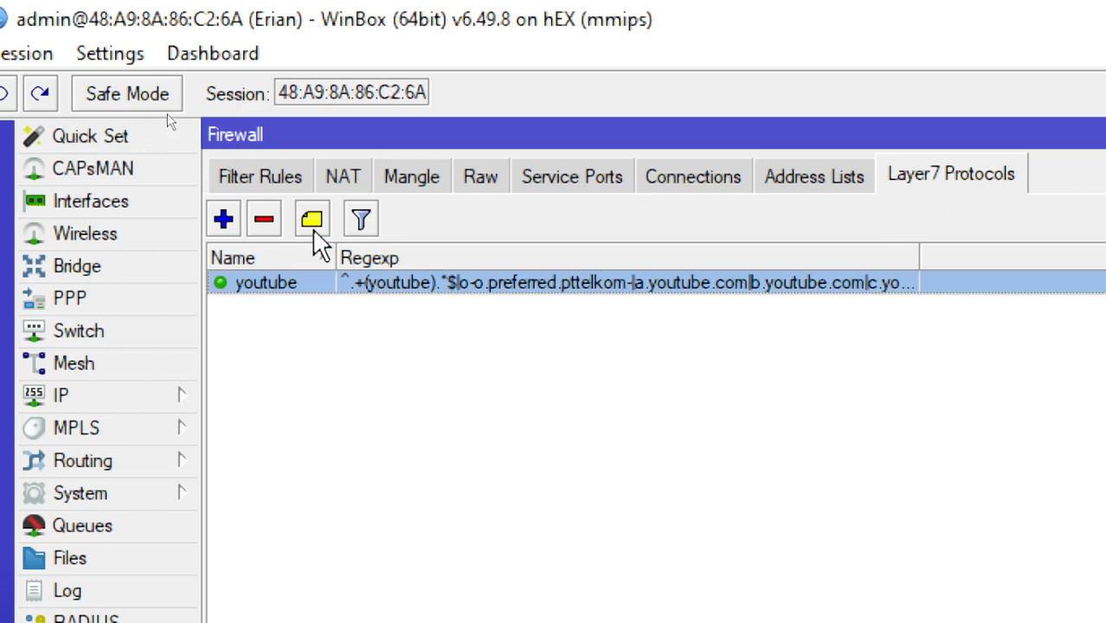
left_click(313, 227)
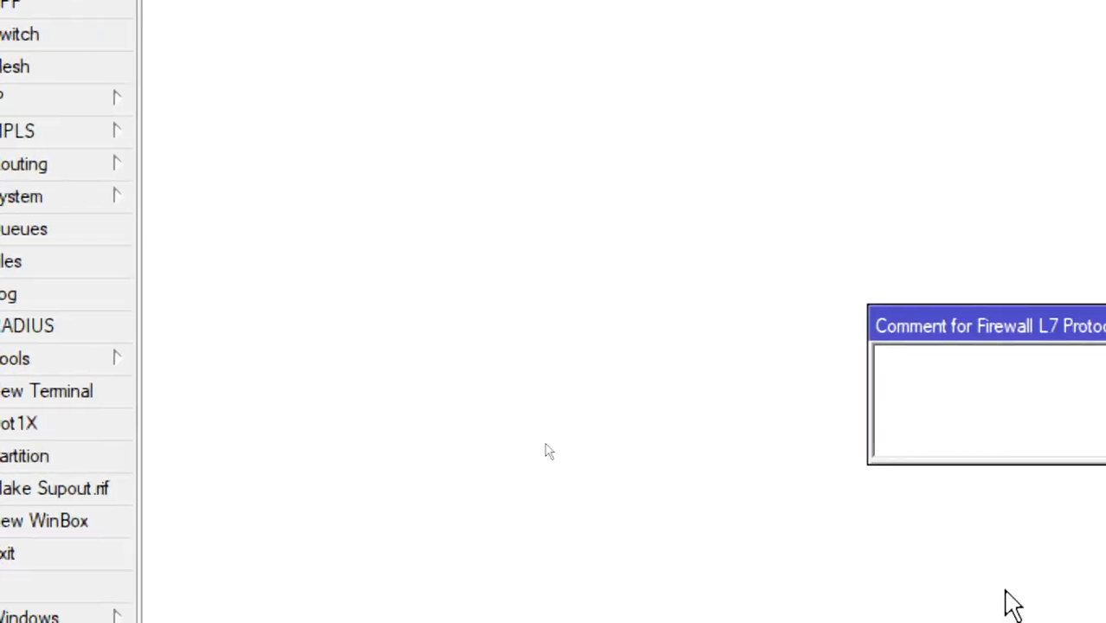
type("YOU")
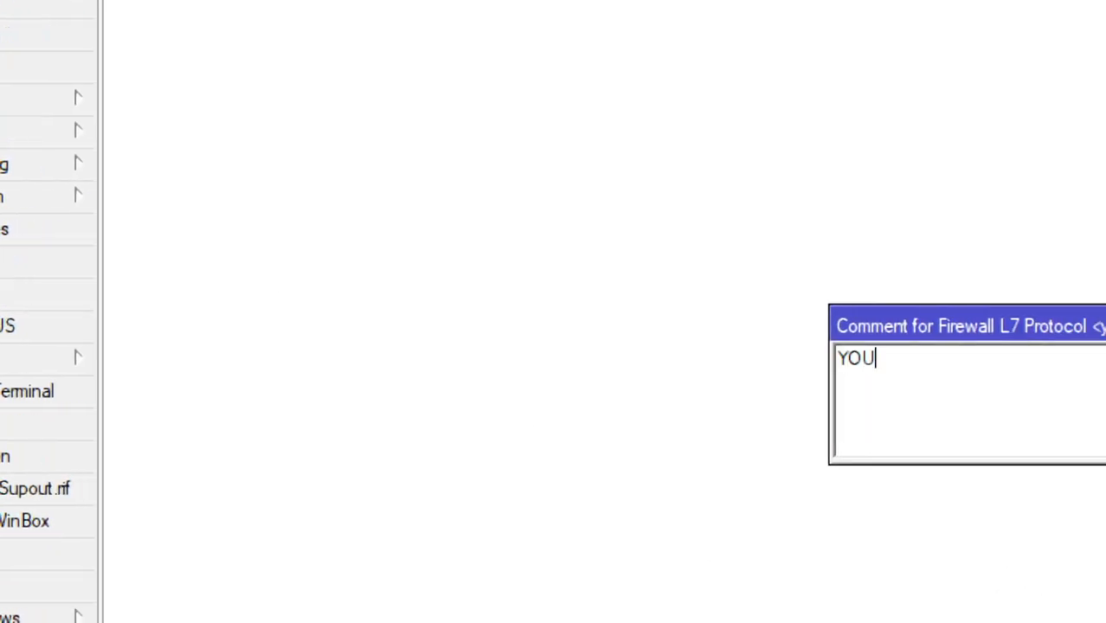
type("TUBE")
key("Return")
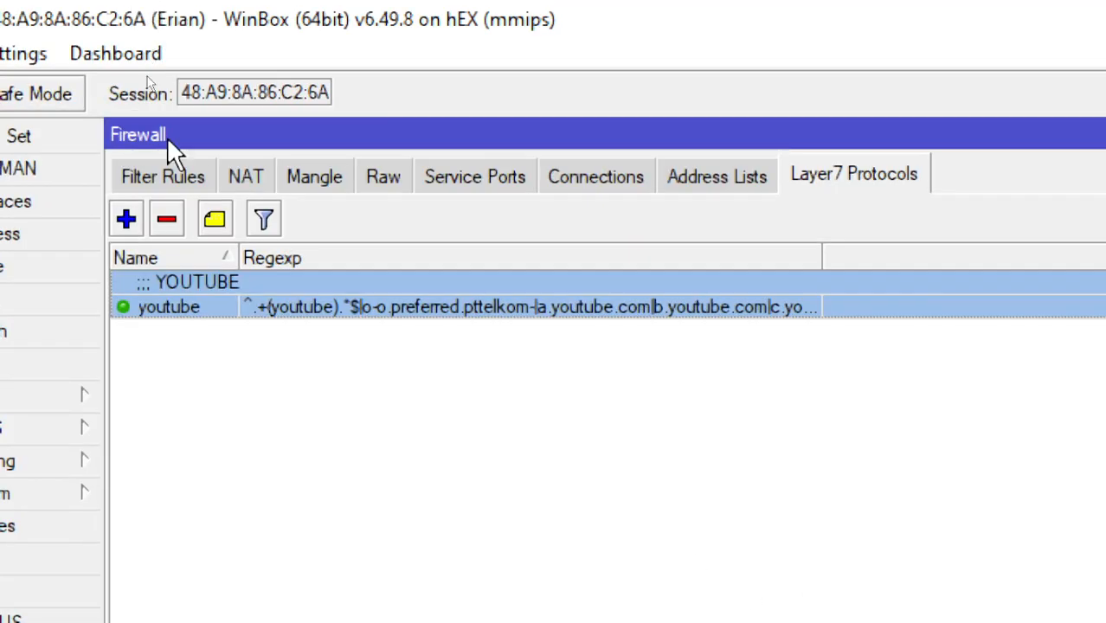
left_click(289, 359)
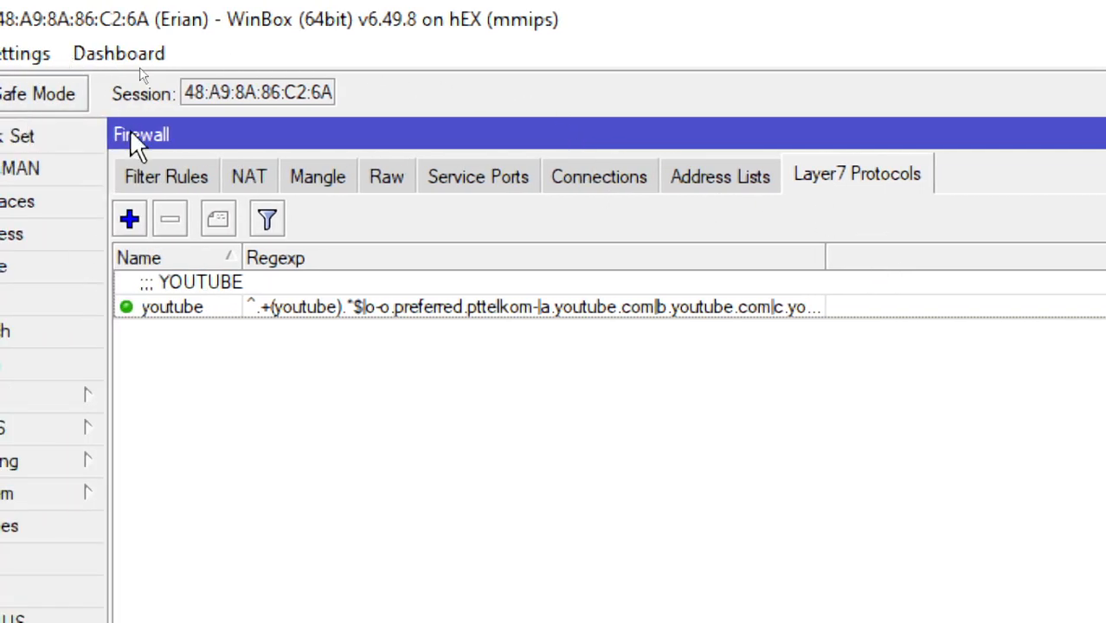
Step: Create a new firewall mangle rule and set its chain to forward
left_click(337, 181)
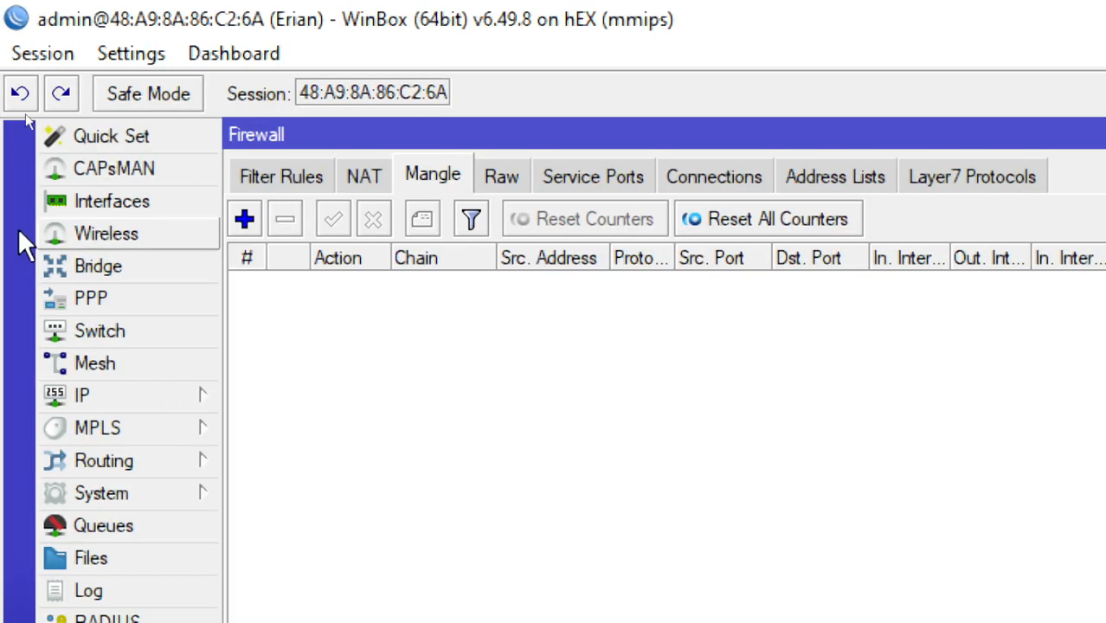
left_click(246, 219)
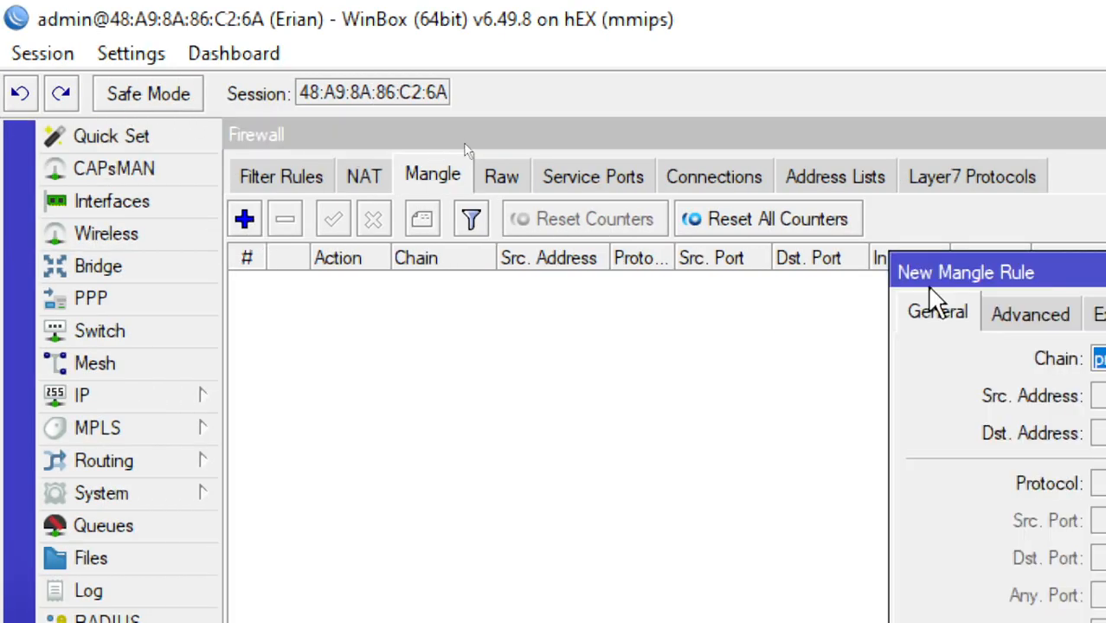
left_click_drag(906, 272, 353, 164)
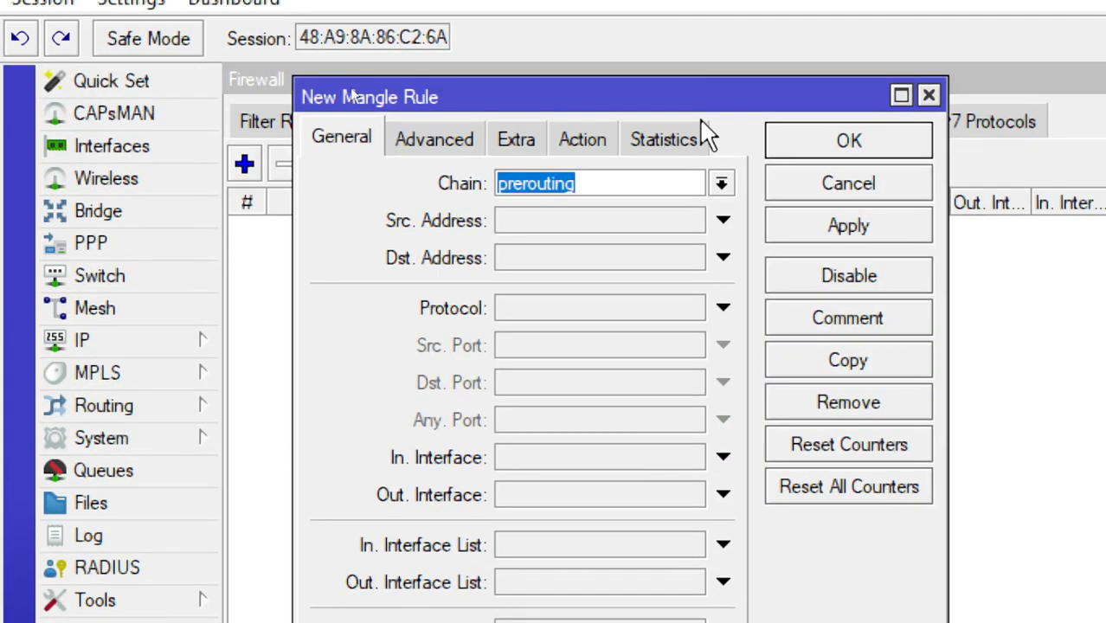
left_click(719, 183)
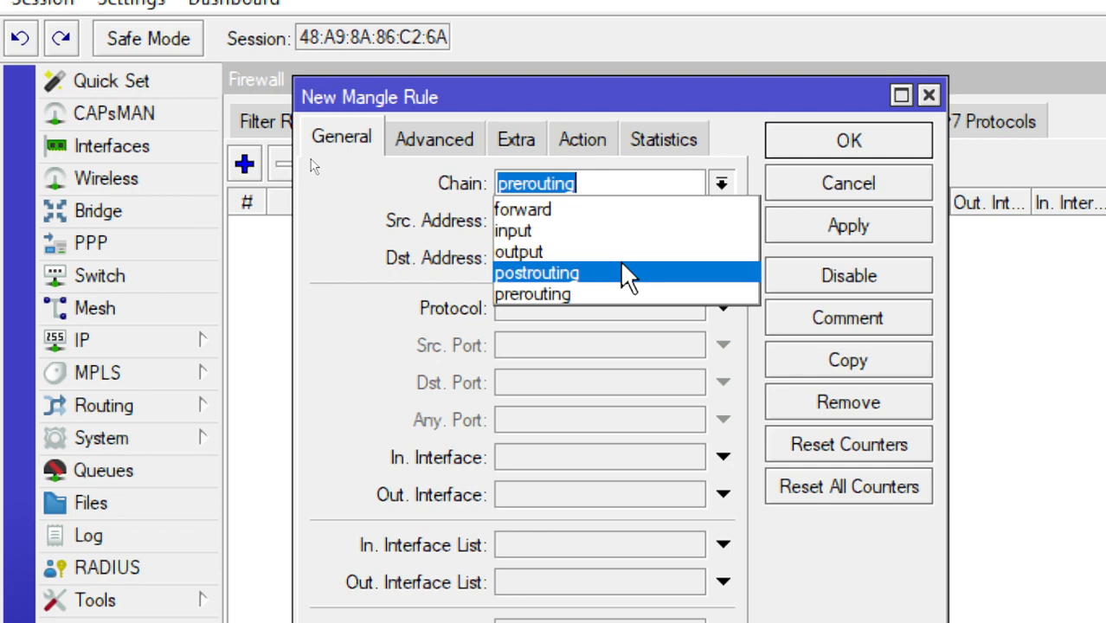
left_click(605, 210)
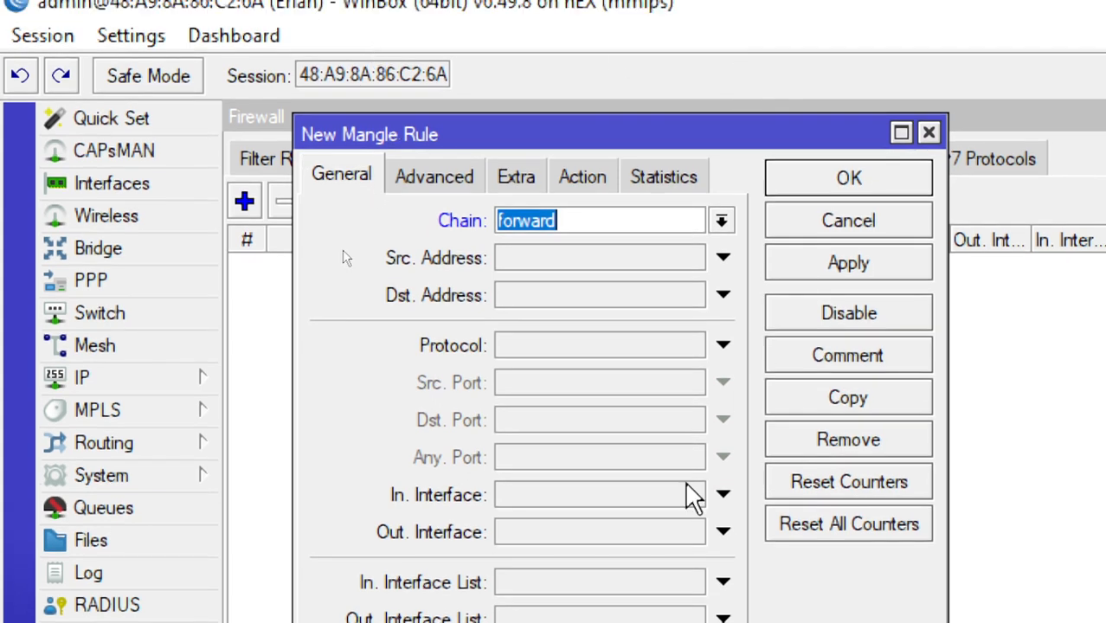
Step: Match the mangle rule to protocol 6 (tcp) with destination ports 80, 443
left_click(663, 315)
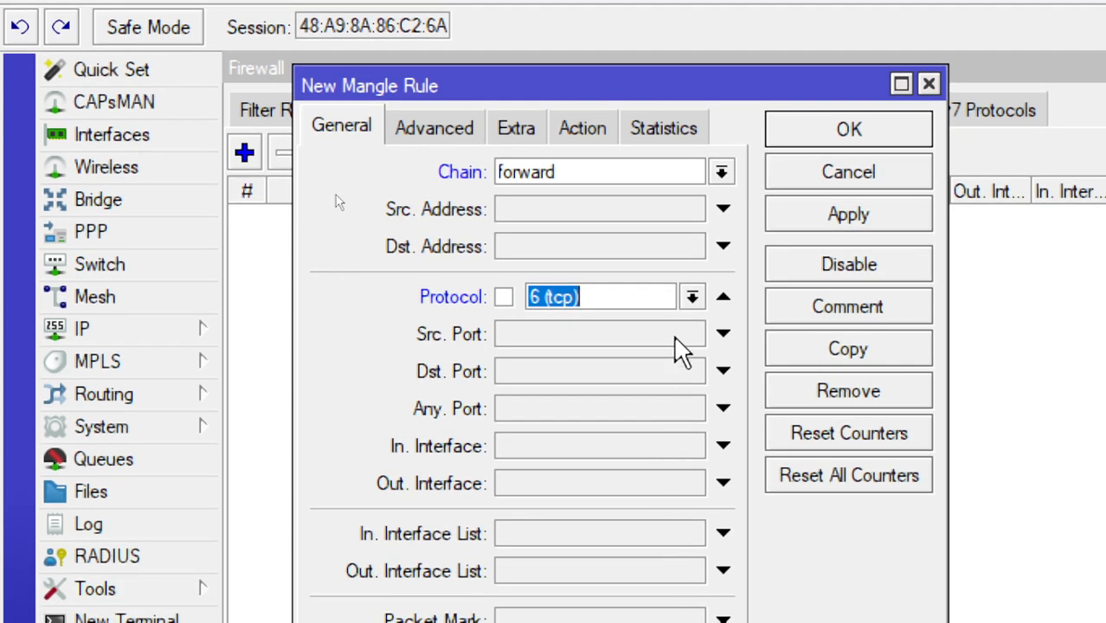
left_click(642, 292)
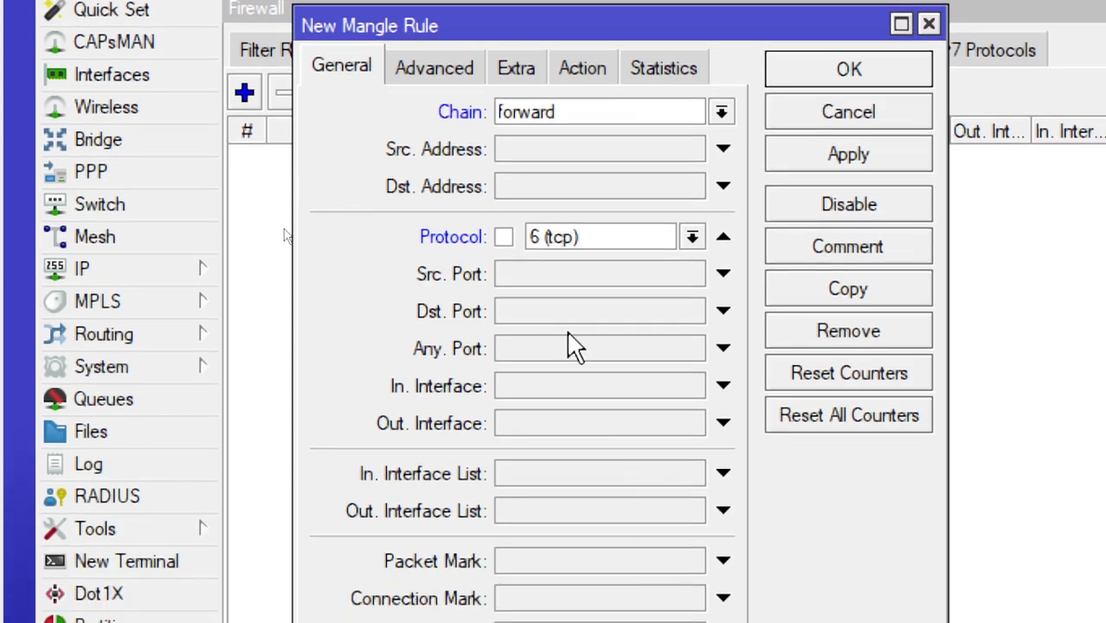
left_click(573, 373)
type("80")
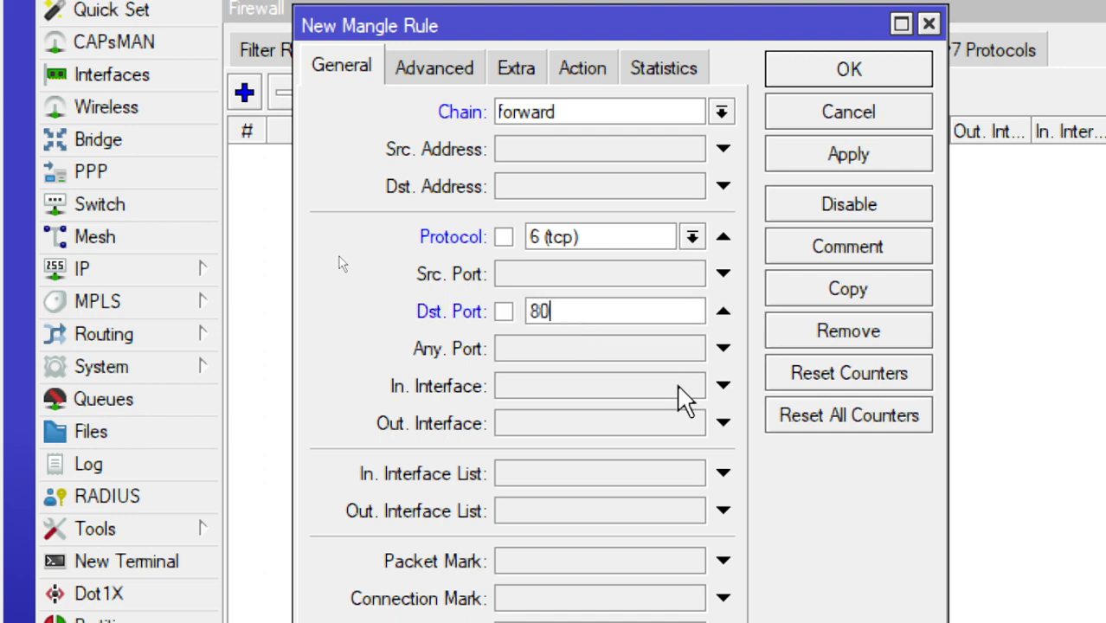
type(", 443")
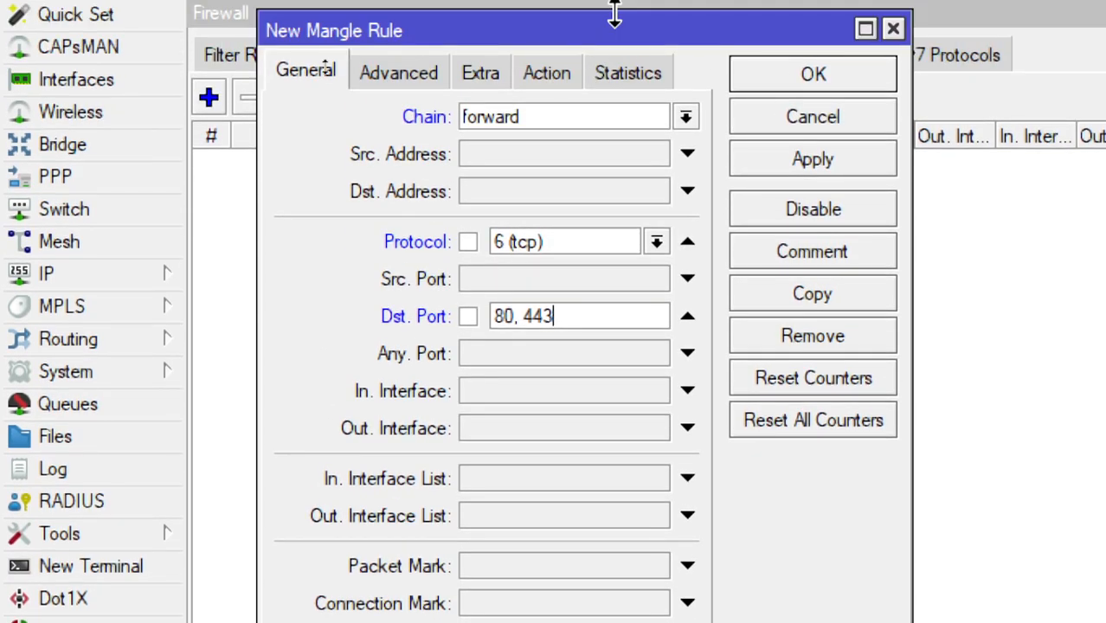
left_click(565, 116)
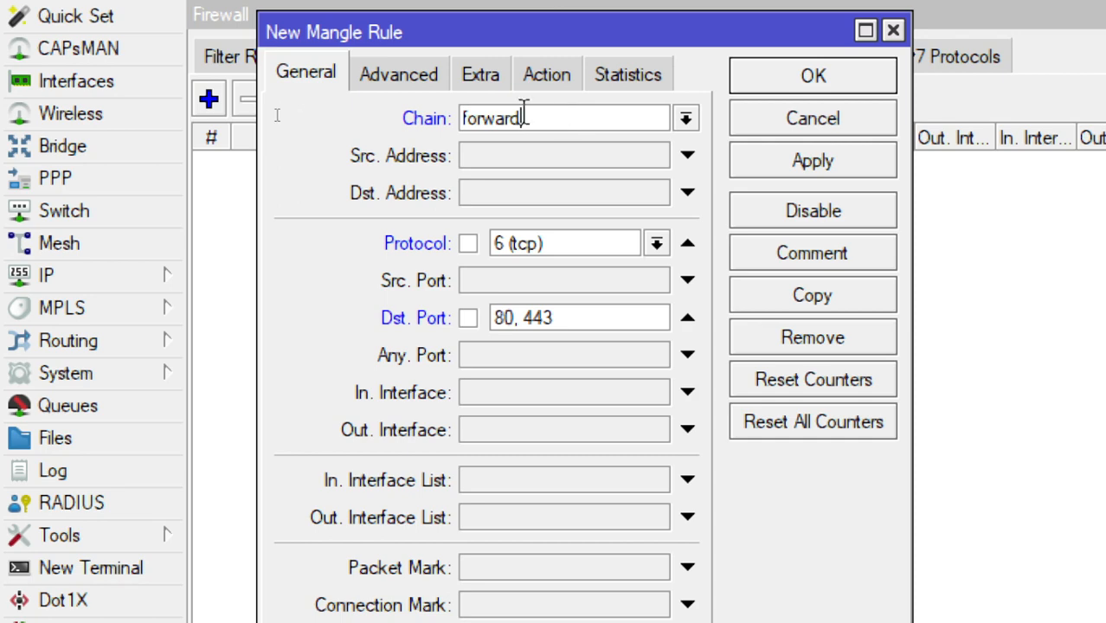
Step: Set the mangle rule's Layer7 protocol to youtube, without negating the match
left_click(407, 87)
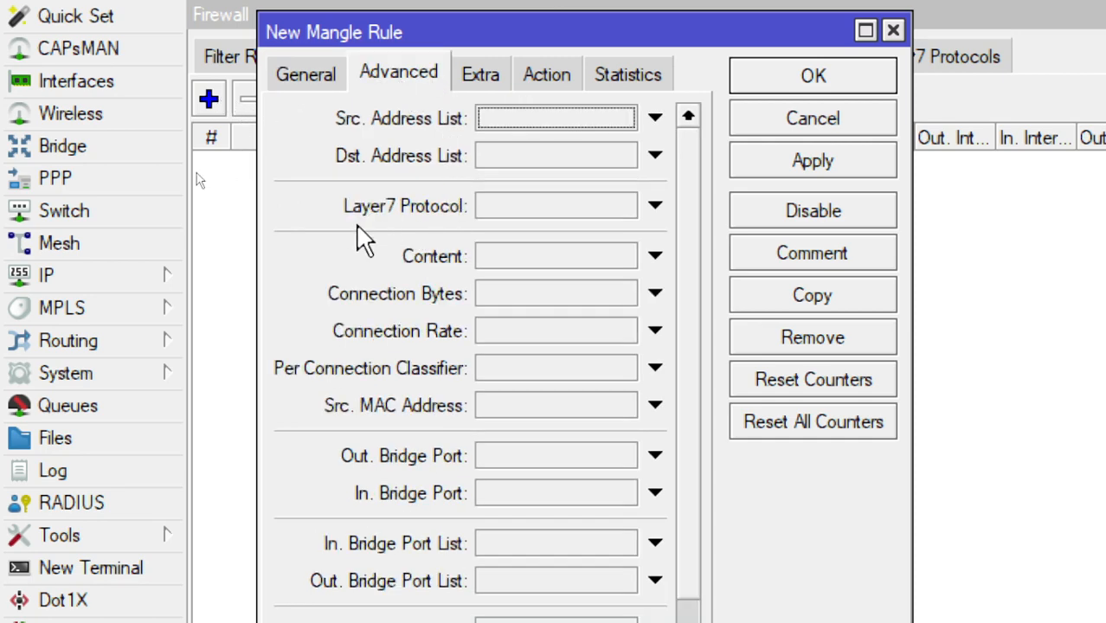
left_click(631, 208)
left_click(623, 206)
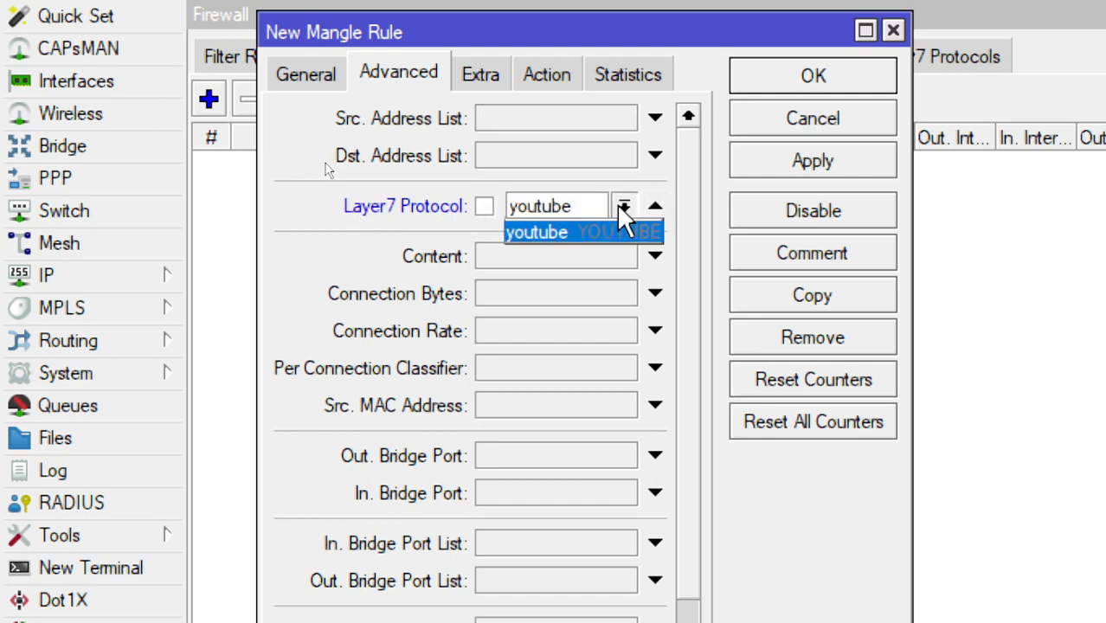
left_click(580, 232)
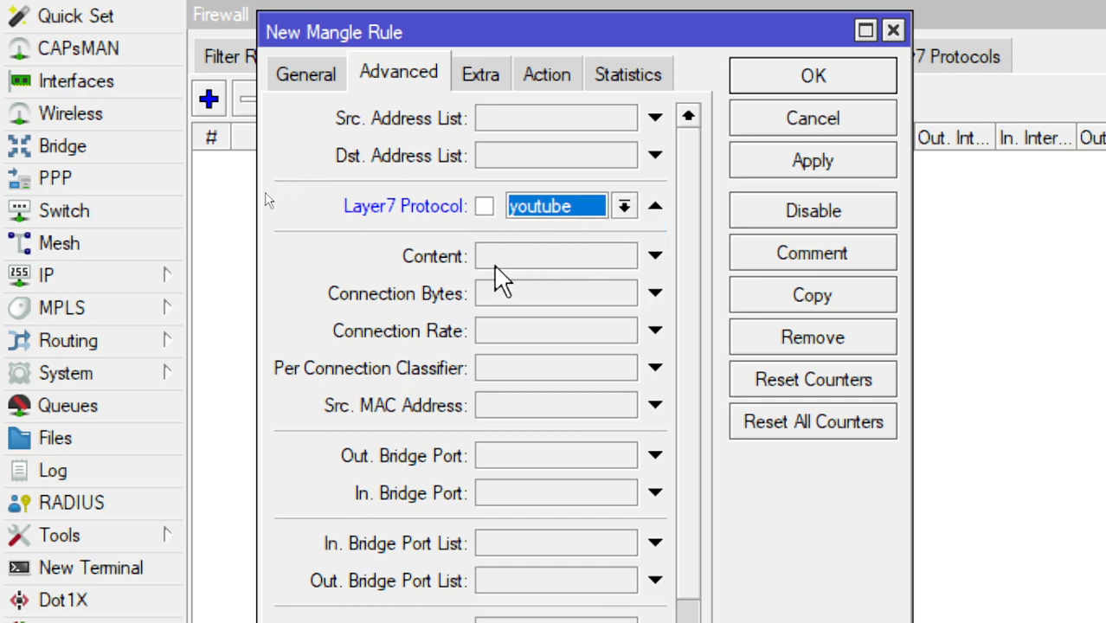
left_click(512, 208)
left_click(545, 234)
left_click(483, 207)
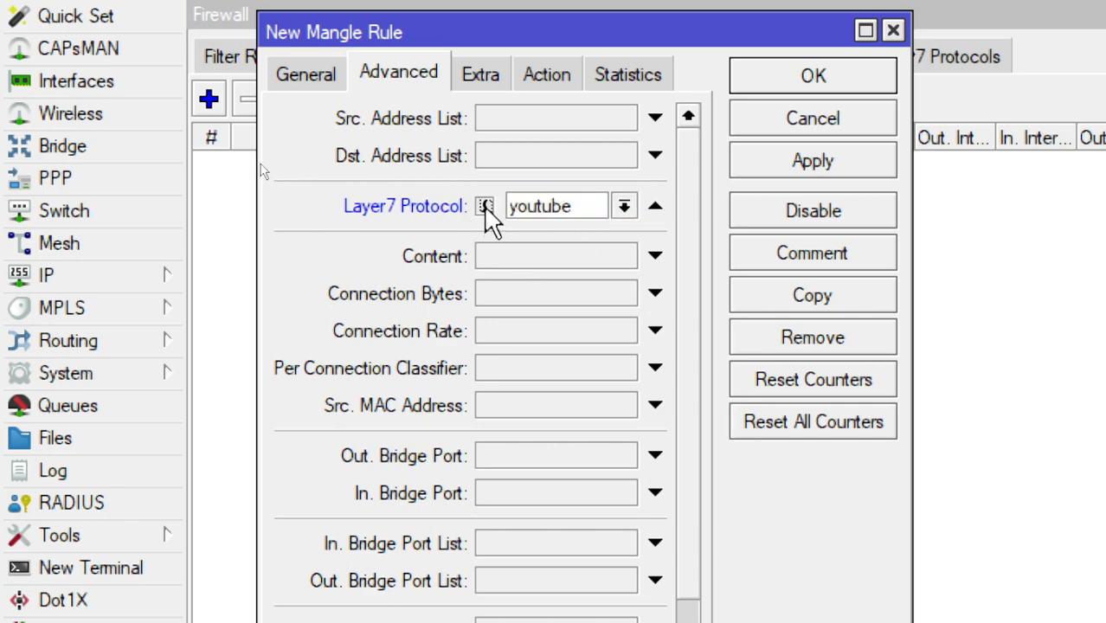
left_click(484, 207)
Step: Set the mangle rule's action to mark connection
left_click(543, 85)
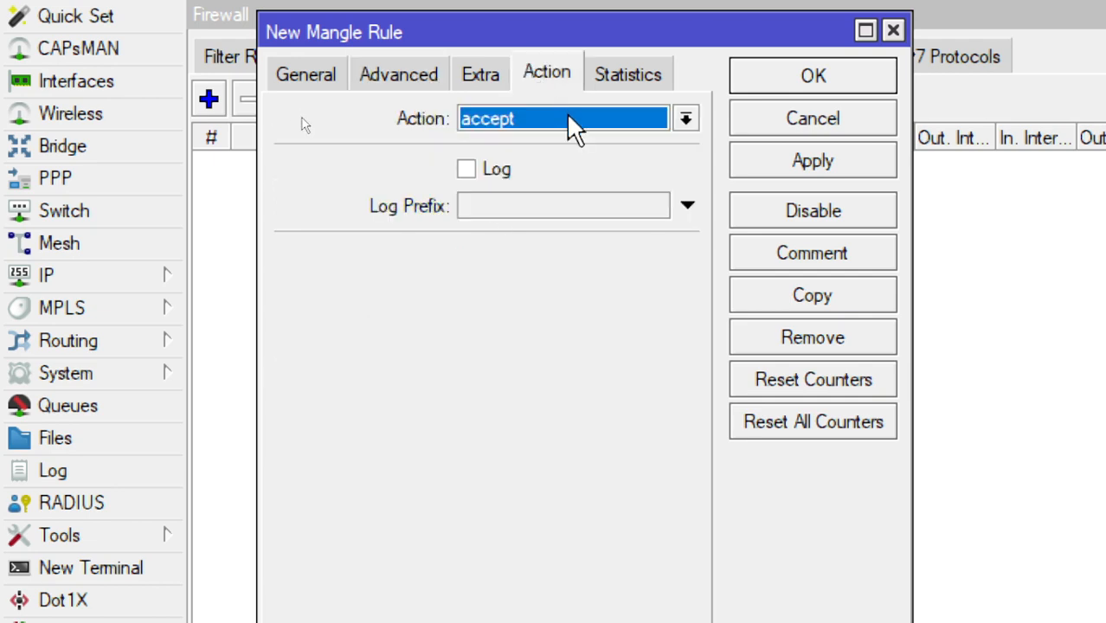
left_click(565, 117)
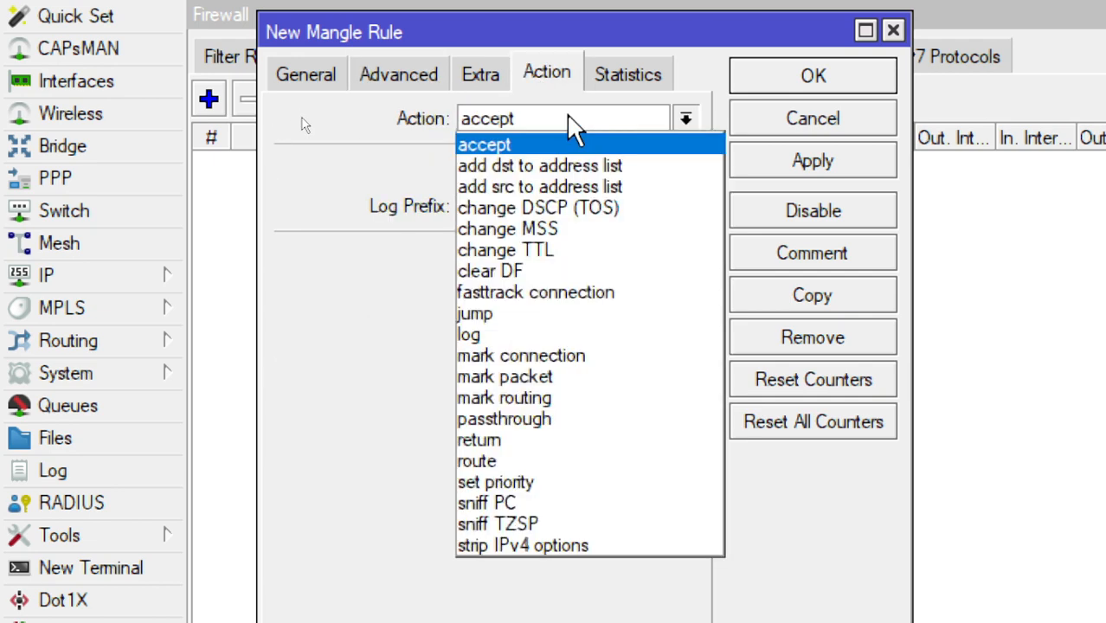
left_click(643, 355)
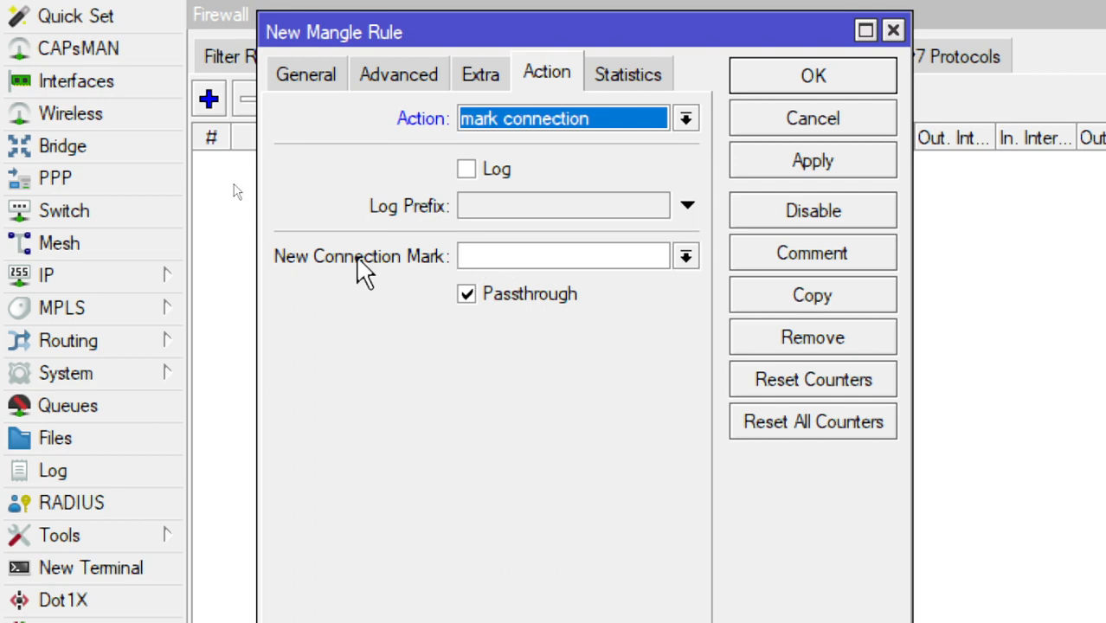
Step: Name the new connection mark koneksi_yt, keeping passthrough enabled, and apply and save the mangle rule
left_click(592, 258)
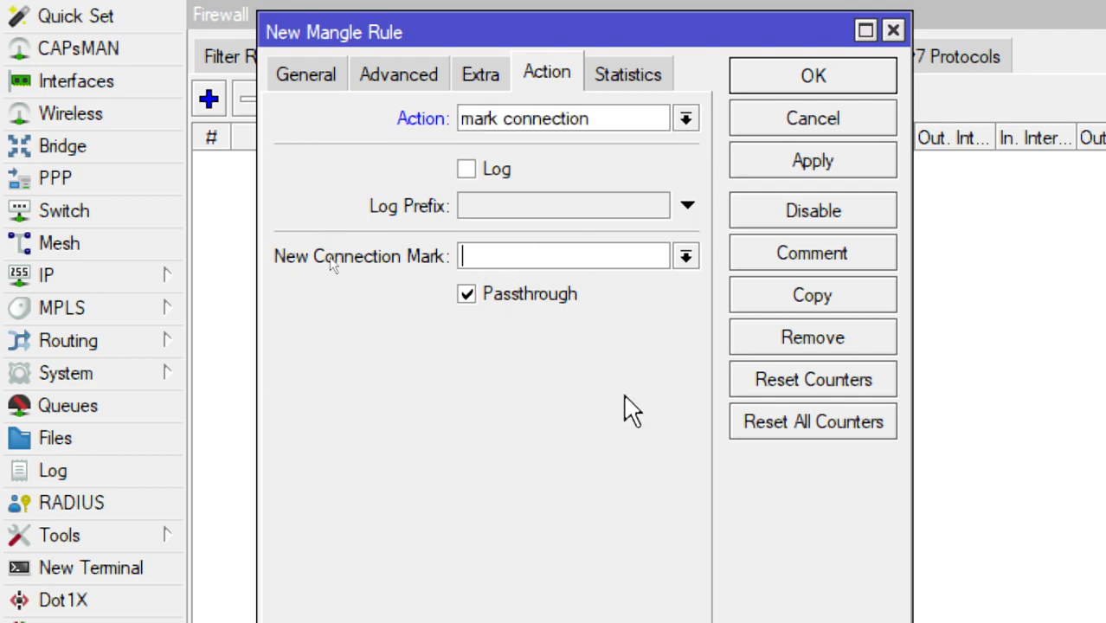
type("KON")
key("BackSpace")
key("BackSpace")
key("BackSpace")
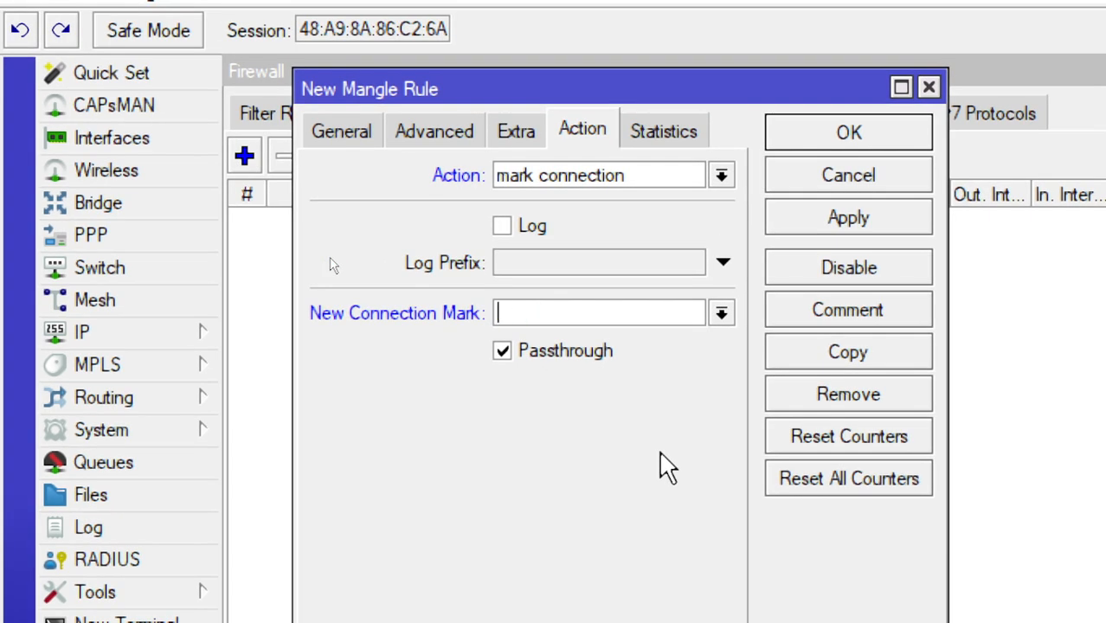
type("koo")
key("BackSpace")
type("neksi")
type("_yt")
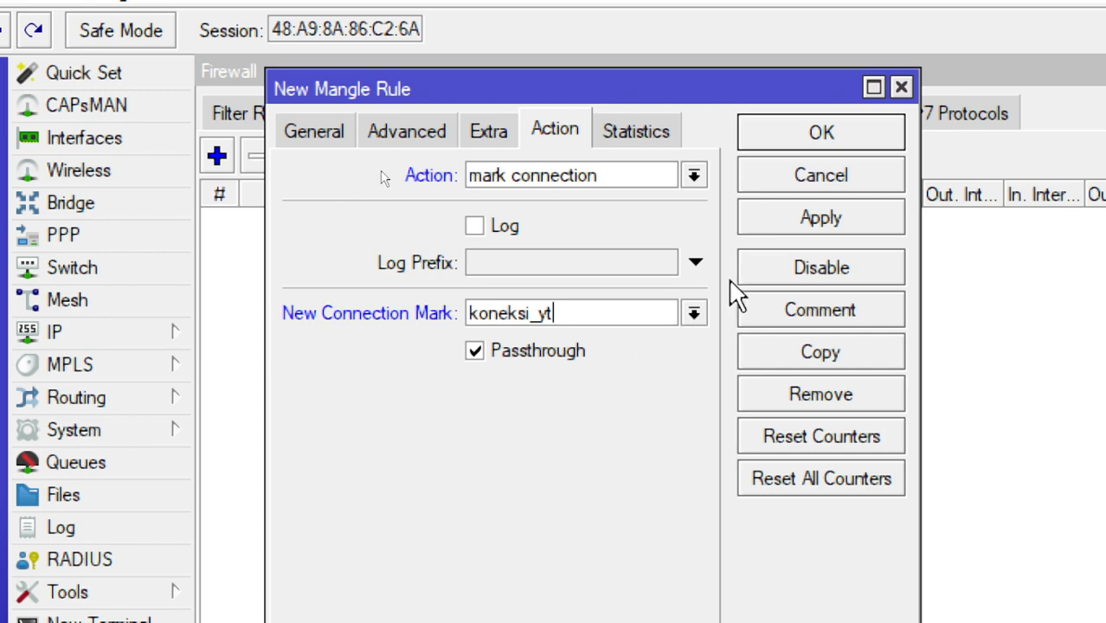
left_click(821, 222)
left_click(809, 138)
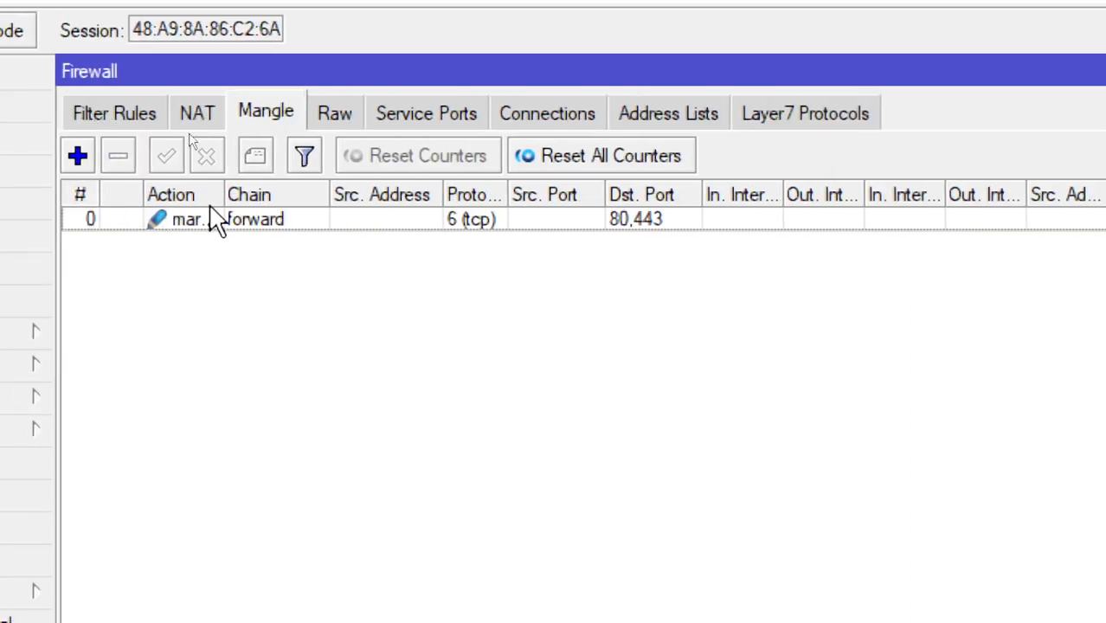
Step: Create a second mangle rule and set its chain to forward
left_click(211, 223)
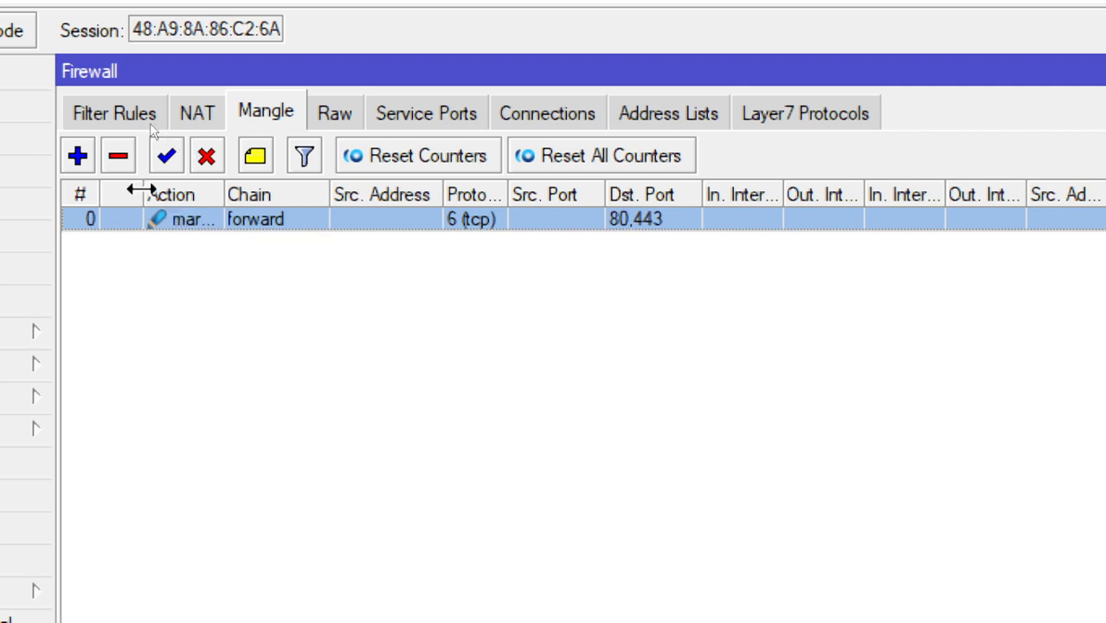
left_click(81, 165)
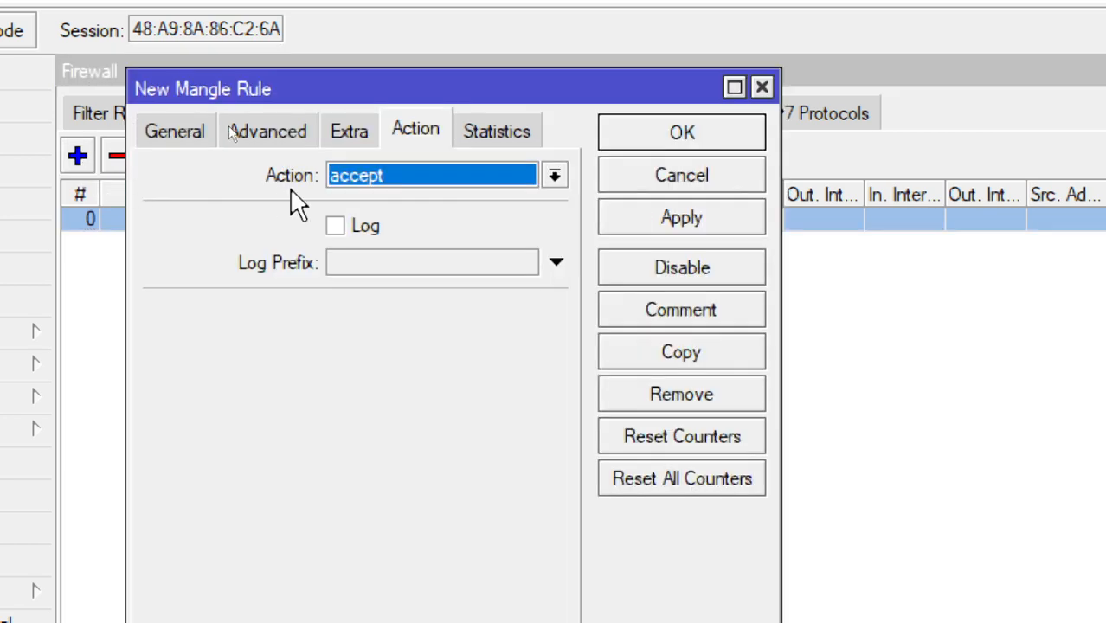
left_click(171, 138)
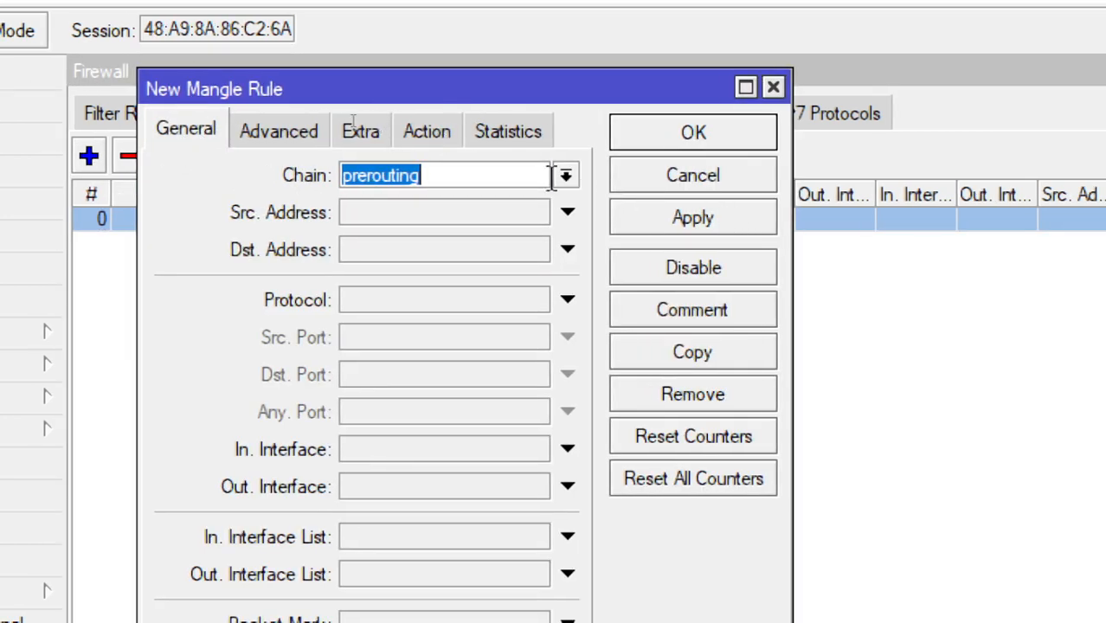
left_click(554, 175)
left_click(531, 202)
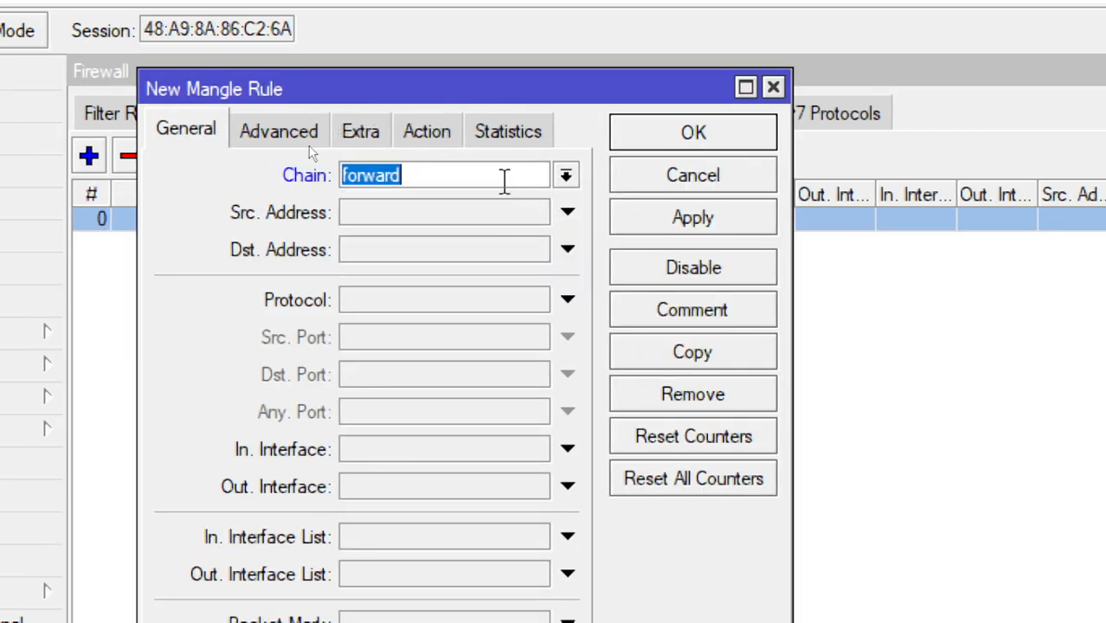
Step: Match the second mangle rule to protocol 6 (tcp) with destination ports 80, 443
left_click(490, 303)
left_click(468, 381)
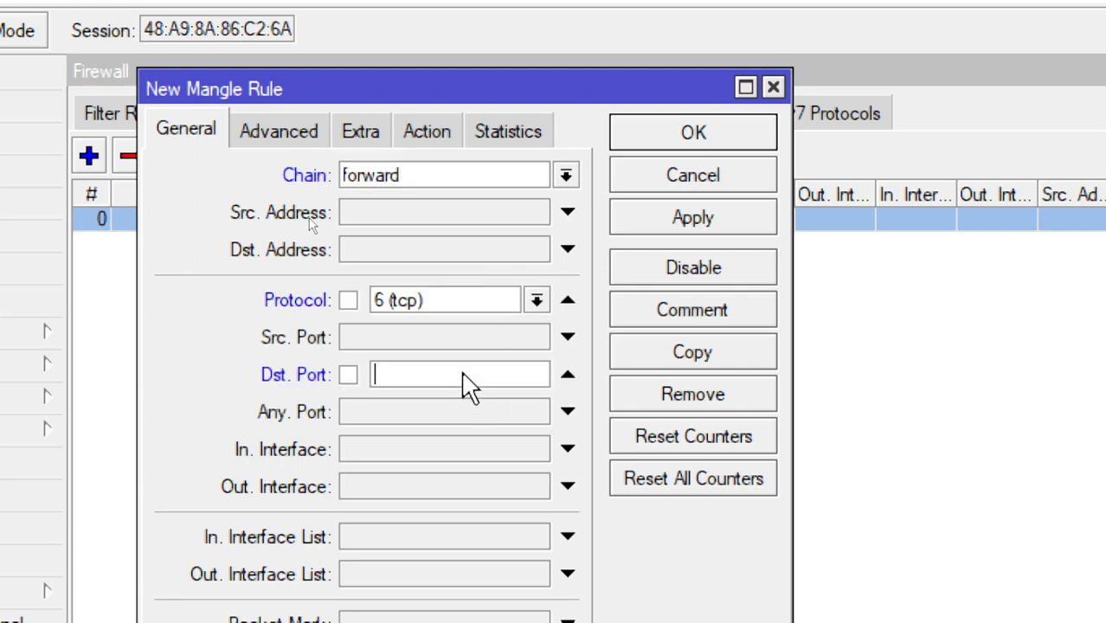
type("80, 44")
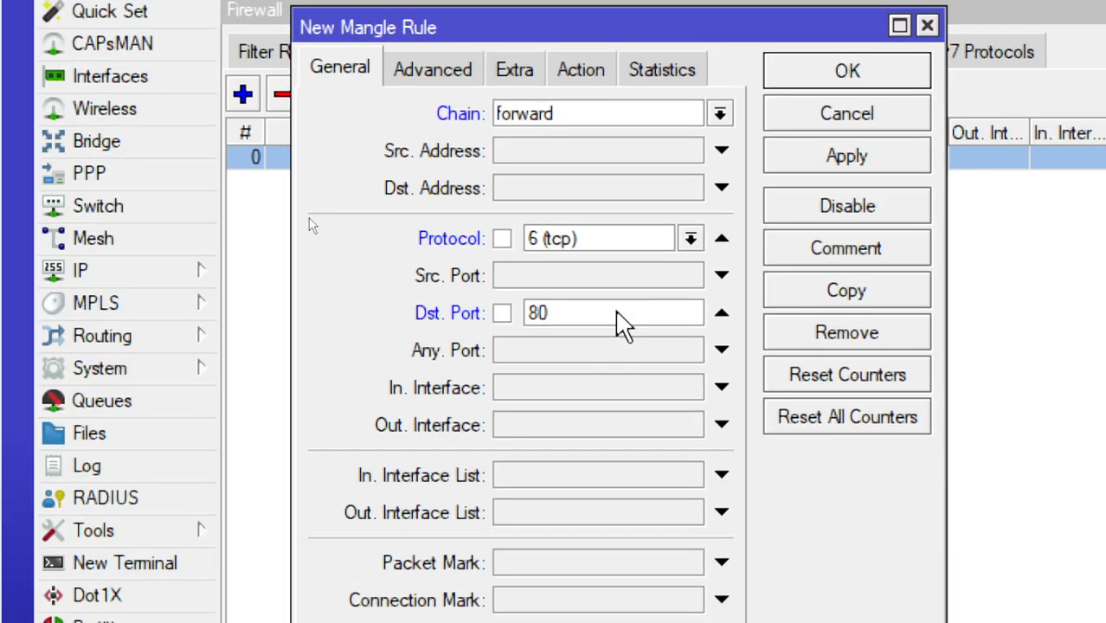
type("3")
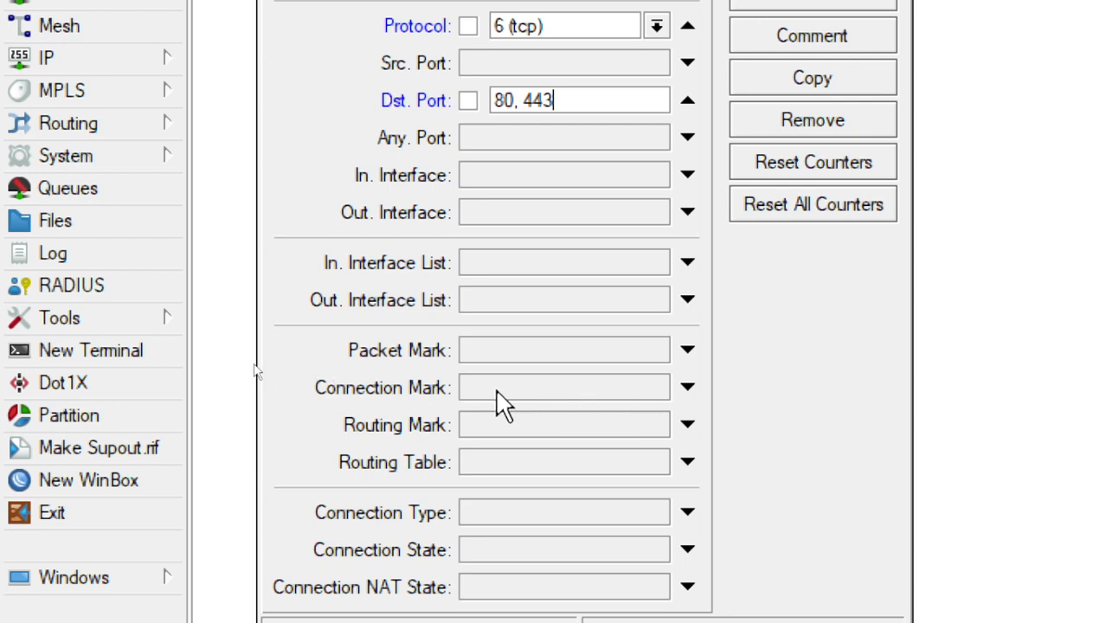
Step: Set the second mangle rule's connection mark to koneksi_yt
left_click(686, 389)
left_click(657, 389)
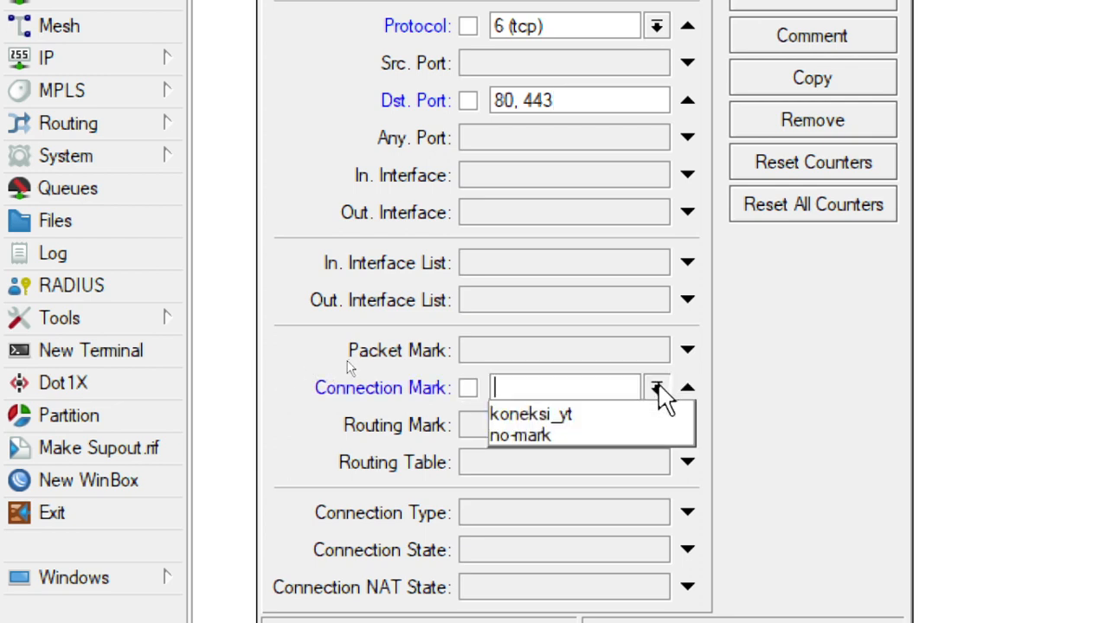
left_click(618, 411)
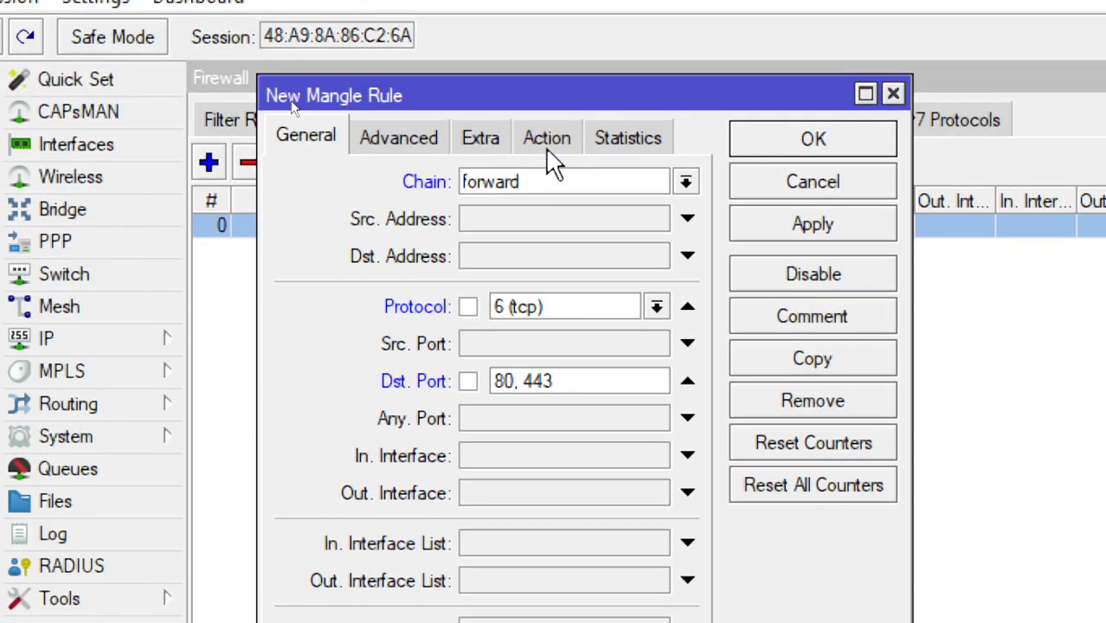
Step: Set the second mangle rule's action to mark packet
left_click(551, 9)
left_click(428, 152)
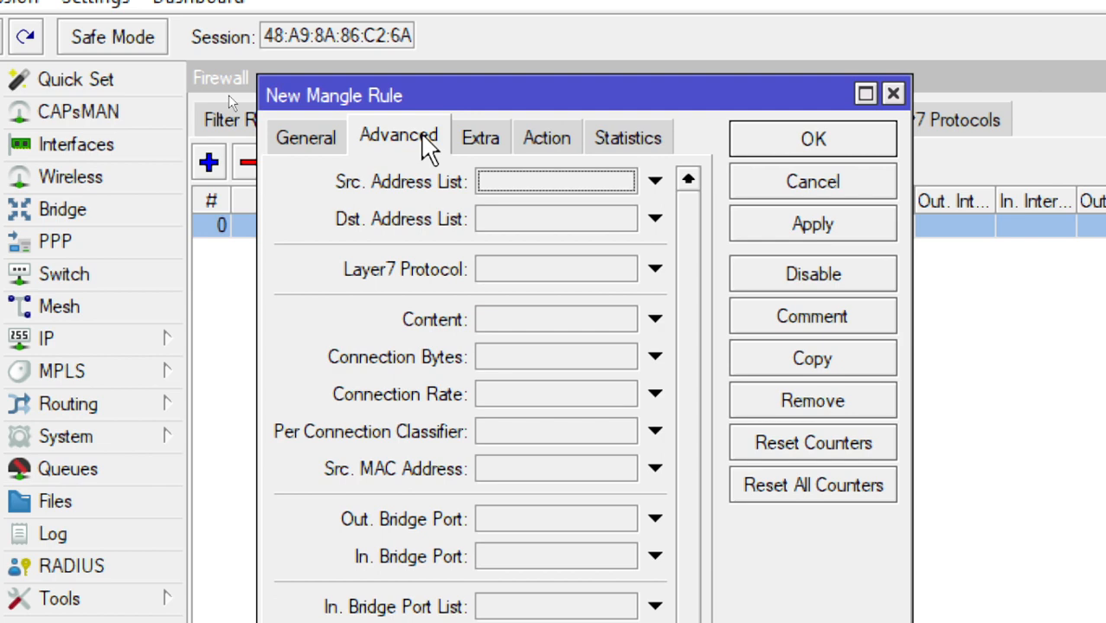
left_click(556, 141)
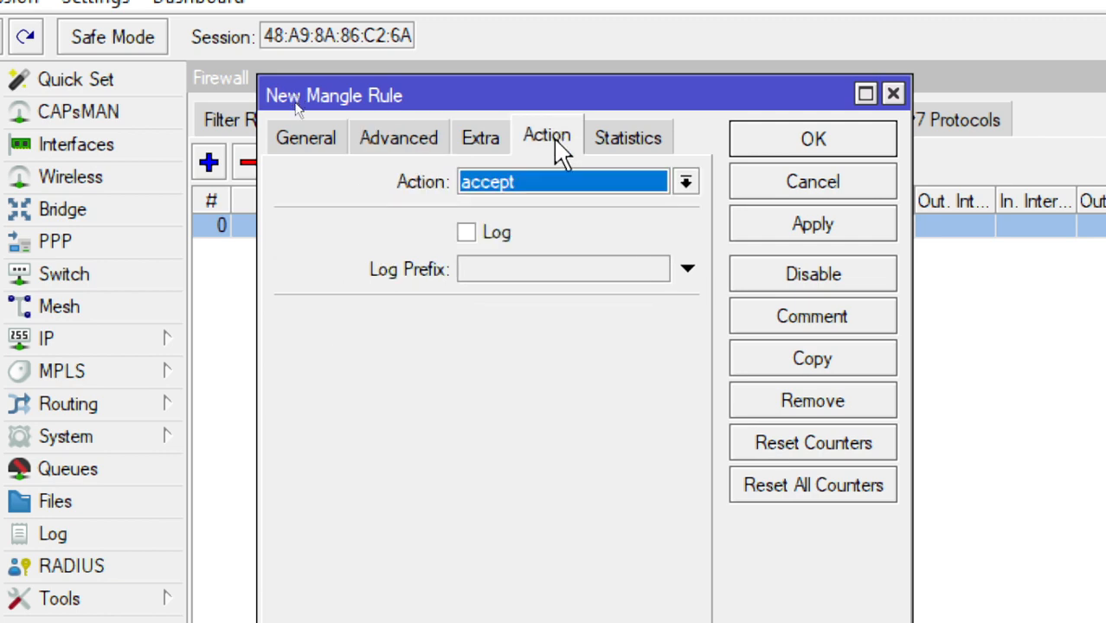
left_click(556, 183)
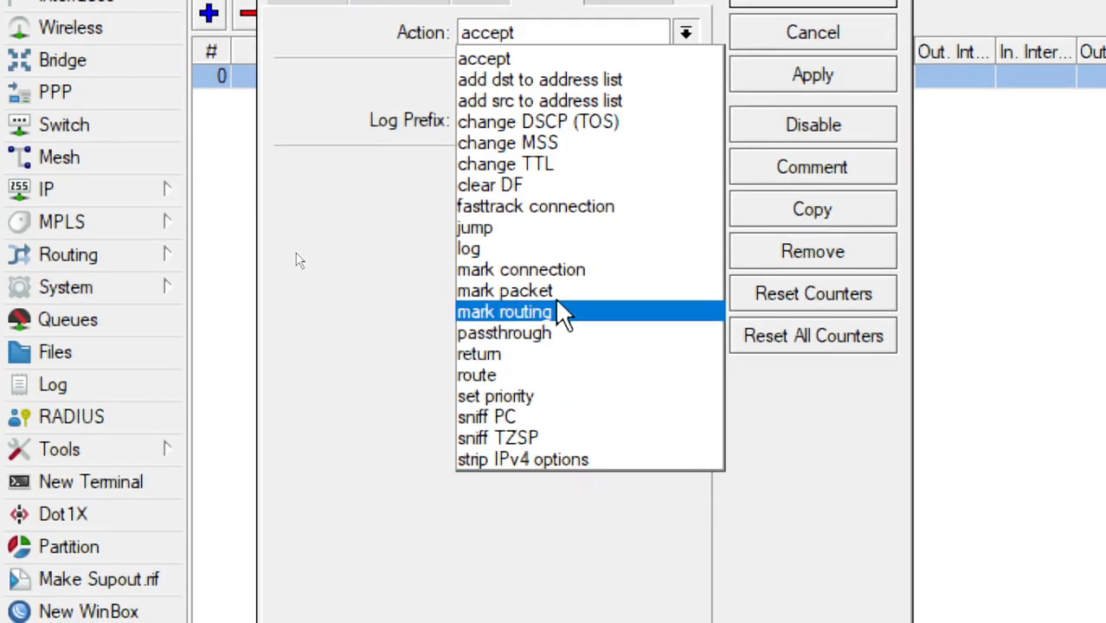
left_click(554, 290)
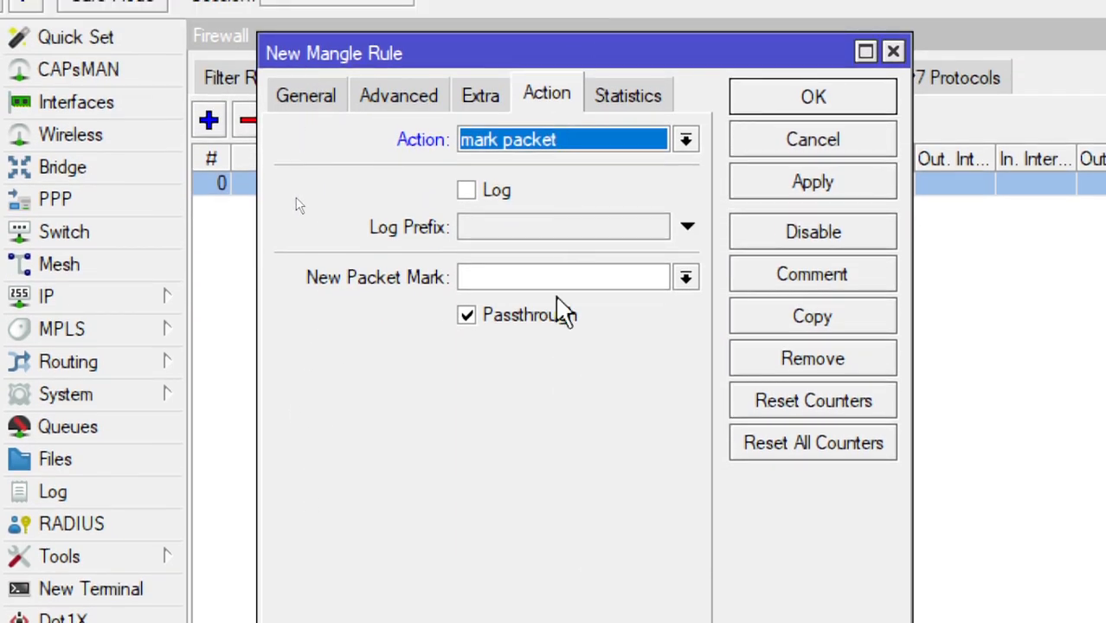
Step: Name the new packet mark paket_yt, disable passthrough, and apply and save the second mangle rule
left_click(558, 278)
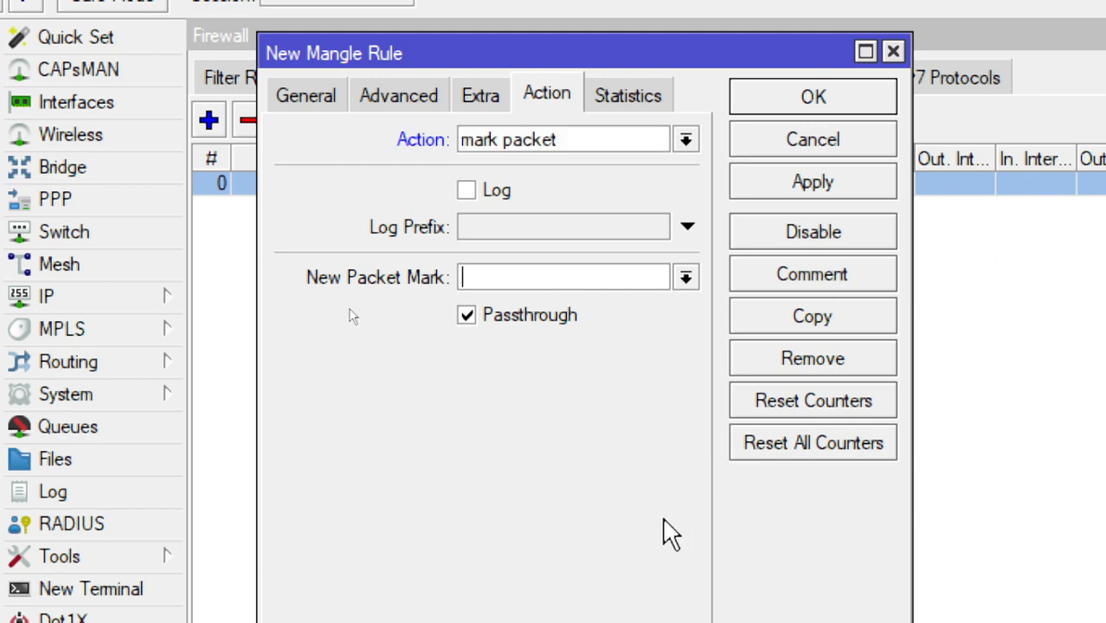
type("paket_")
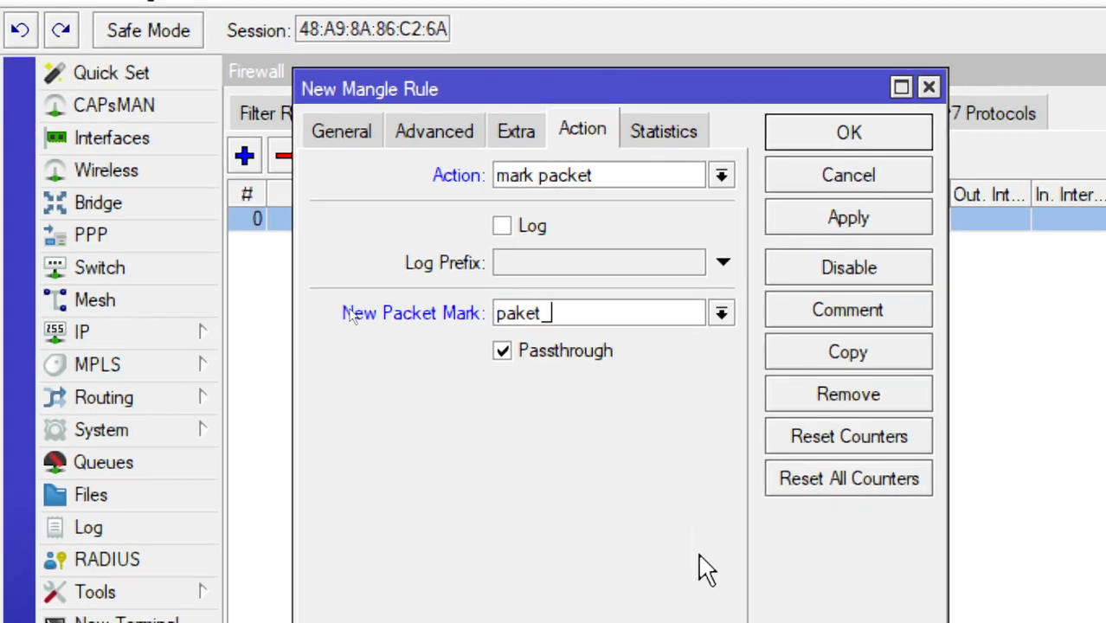
type("yt")
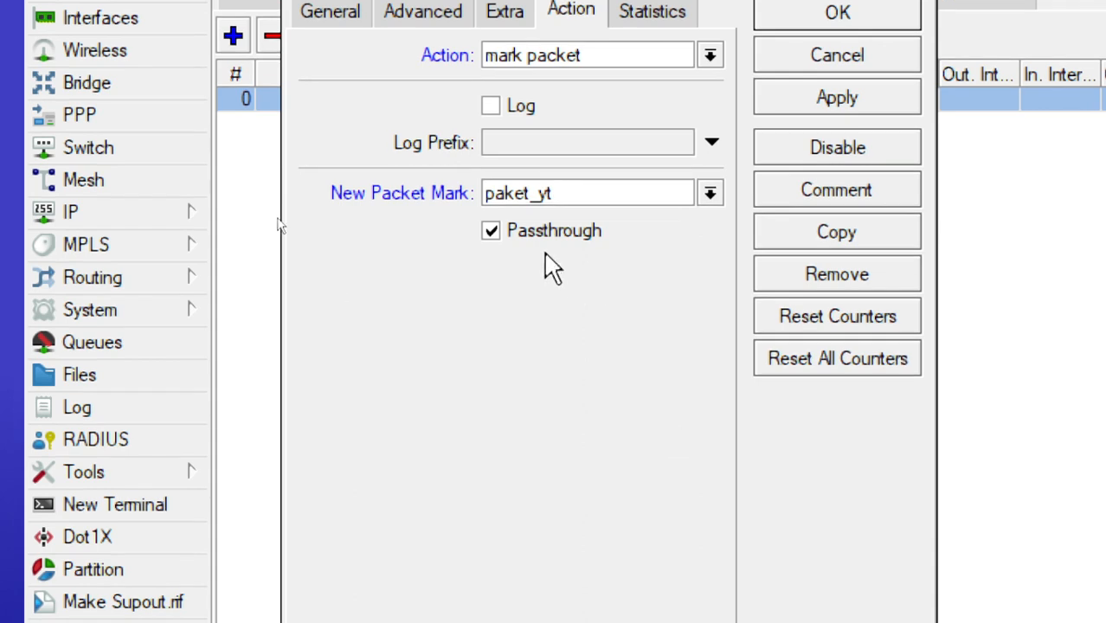
left_click(546, 236)
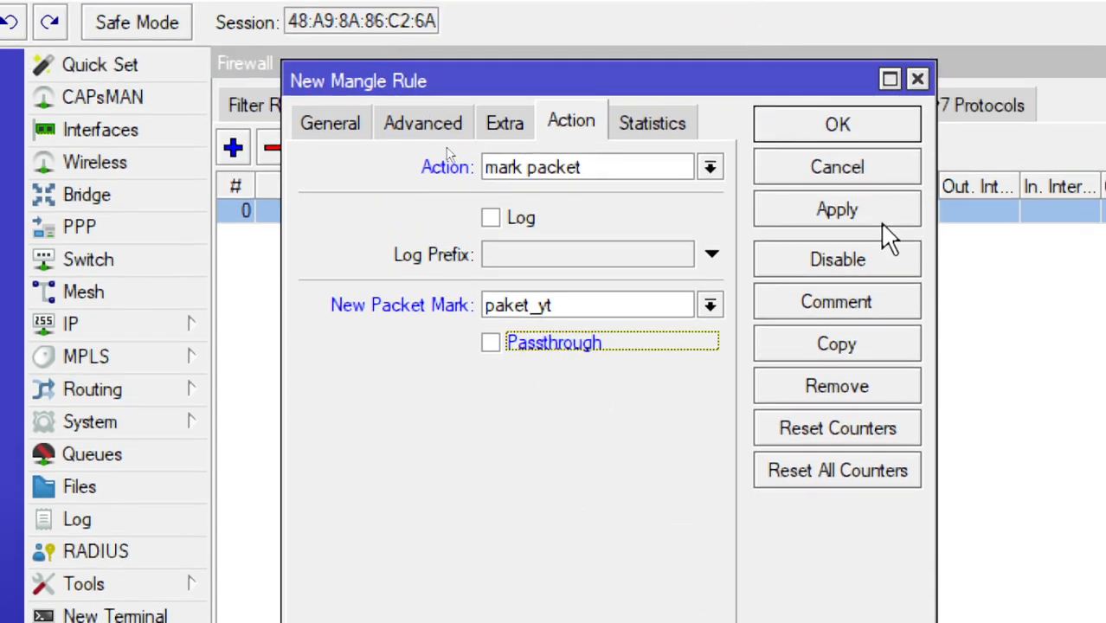
left_click(876, 216)
left_click(861, 126)
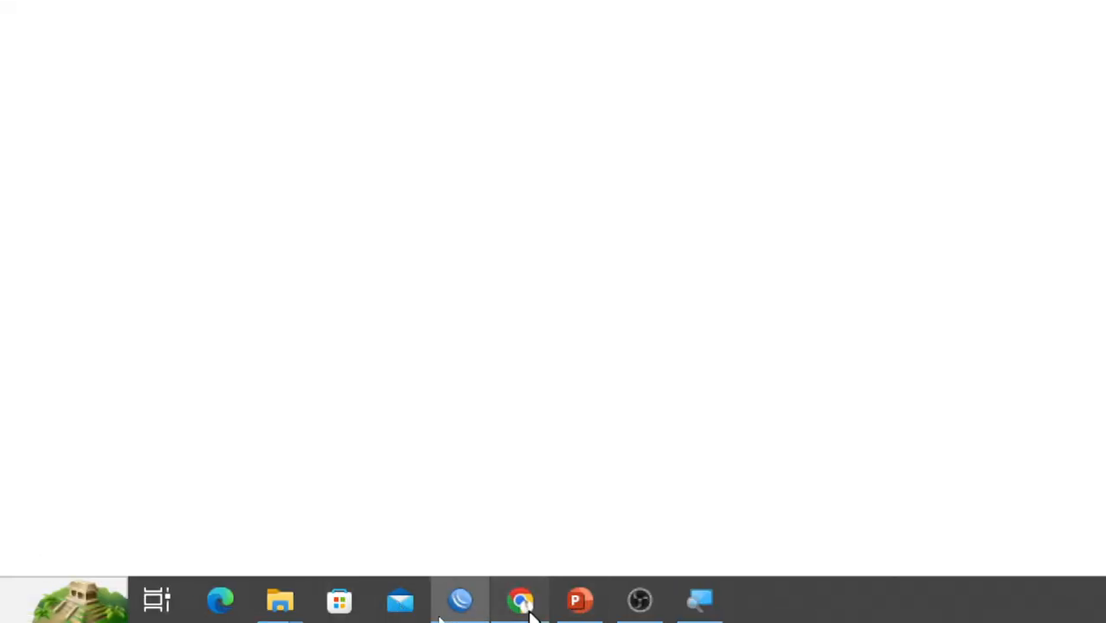
Step: Switch to Chrome and open youtube.com in place of the passthrough search results
left_click(528, 611)
left_click(1054, 10)
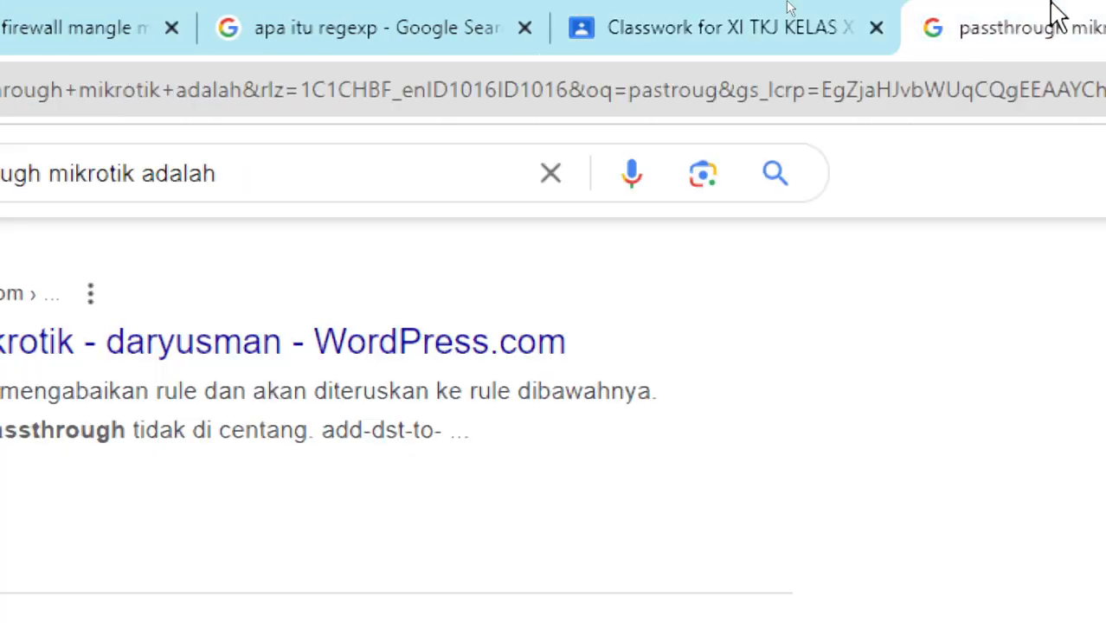
left_click(329, 88)
type("y")
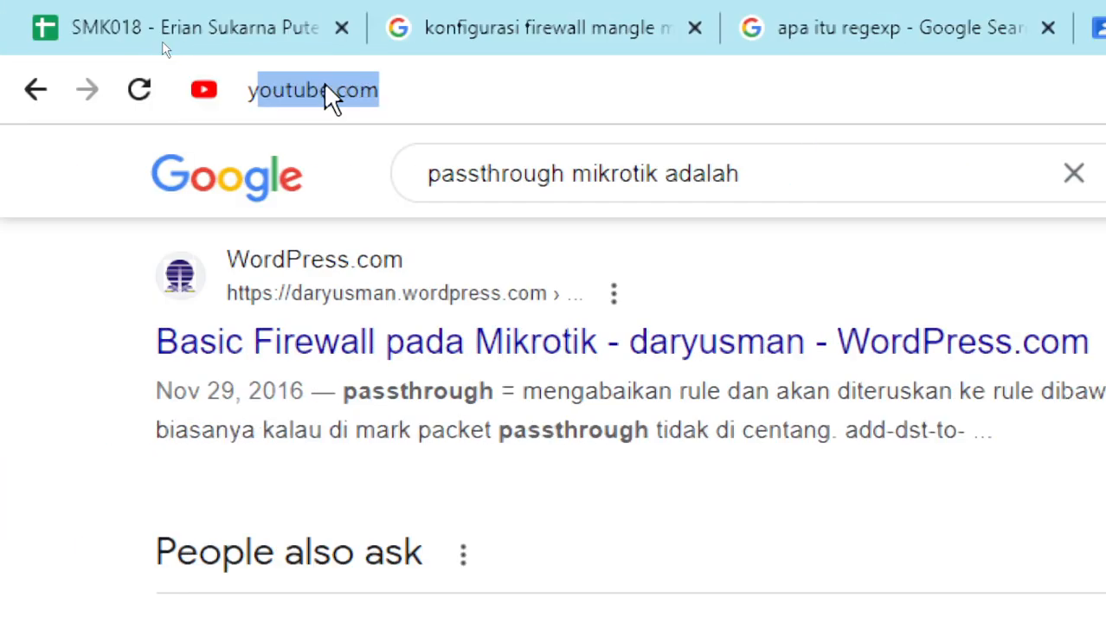
type("outub")
key("Return")
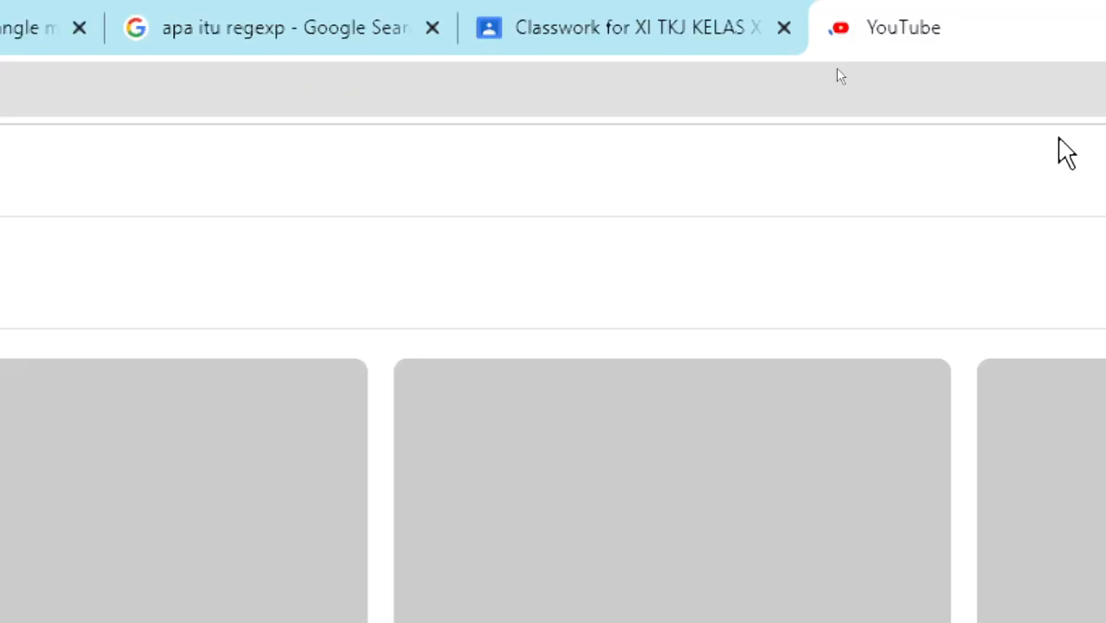
Step: Set the Magnifier zoom to 100% and minimize its window
key("alt+Tab")
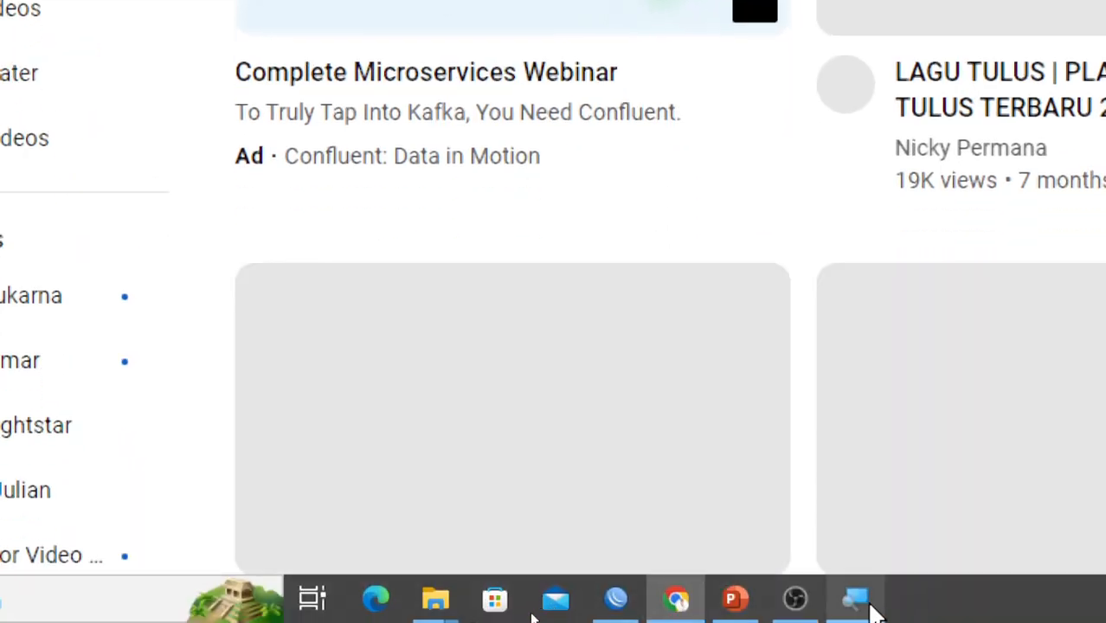
left_click(857, 601)
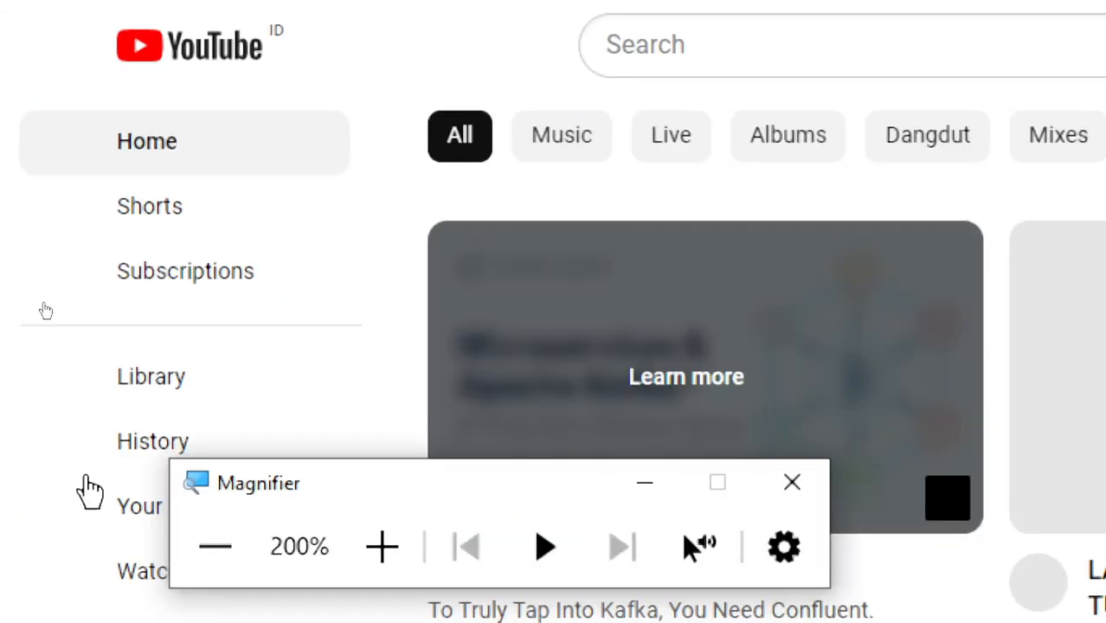
left_click(197, 559)
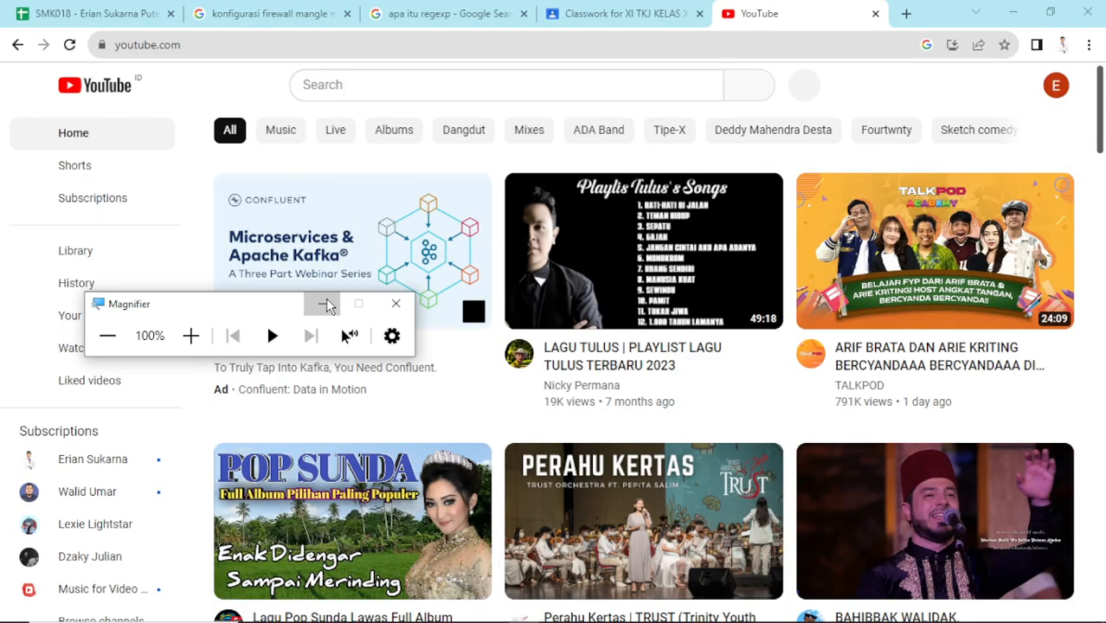
left_click(837, 251)
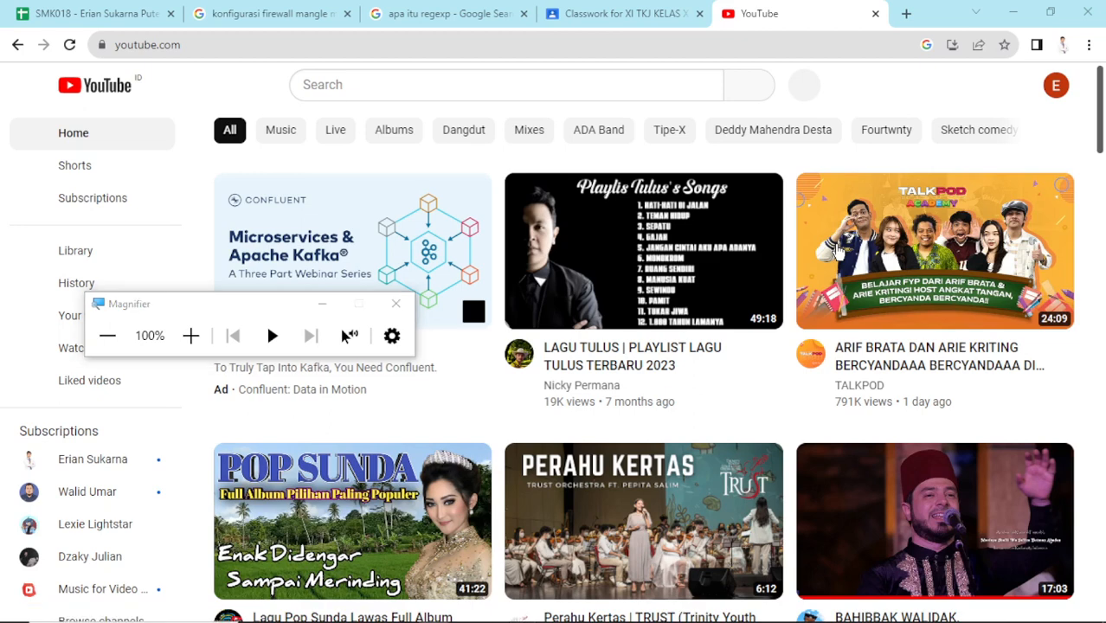
key("alt+Tab")
left_click(322, 305)
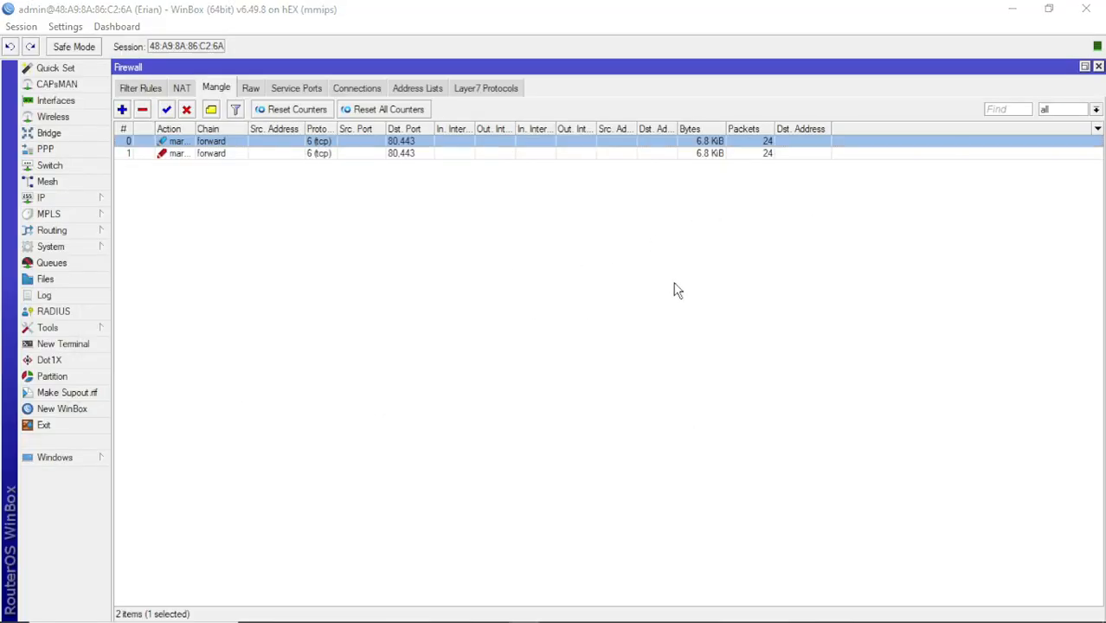
key("alt+Tab")
key("alt+Tab")
key("alt+Tab")
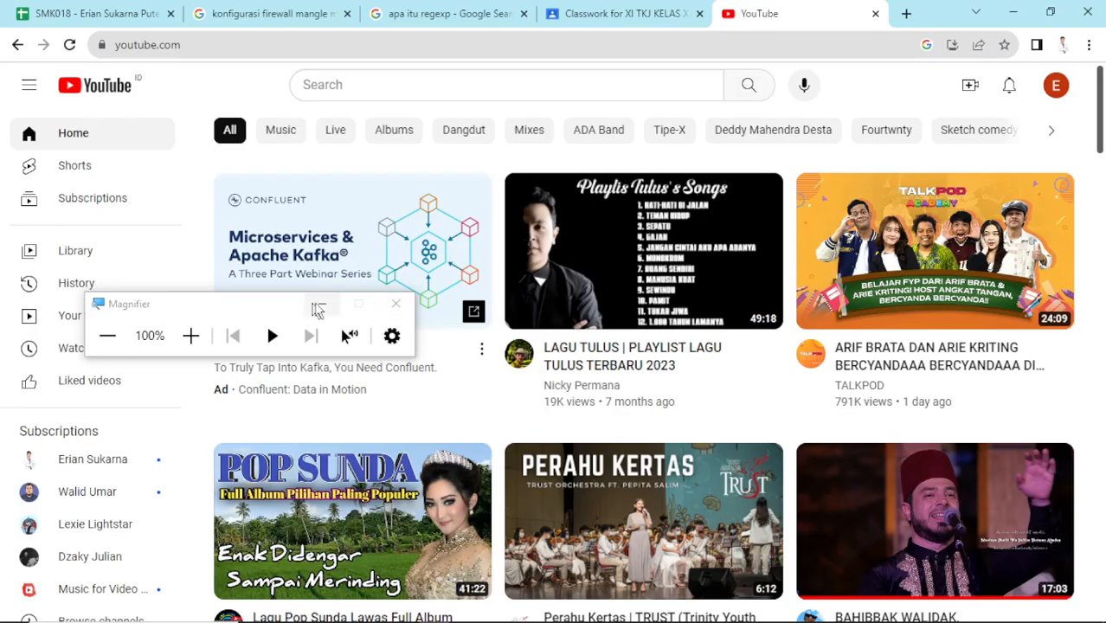
left_click(318, 309)
Step: Play the Tulus playlist video on YouTube and examine the byte and packet counters of both mangle rules in WinBox
left_click(777, 359)
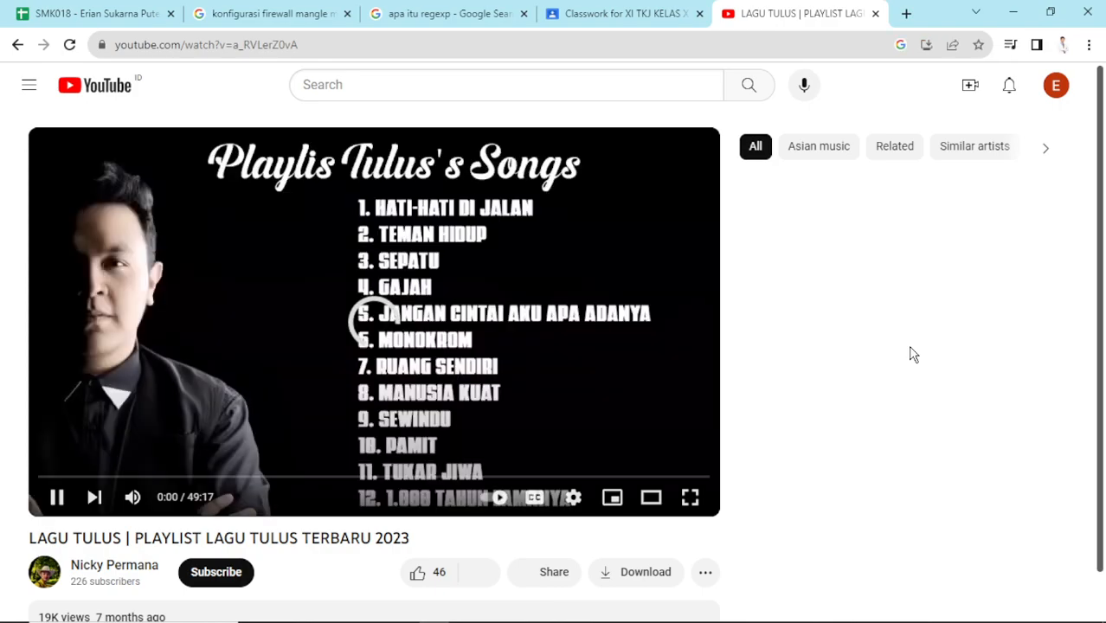
key("alt+Tab")
key("alt+Tab")
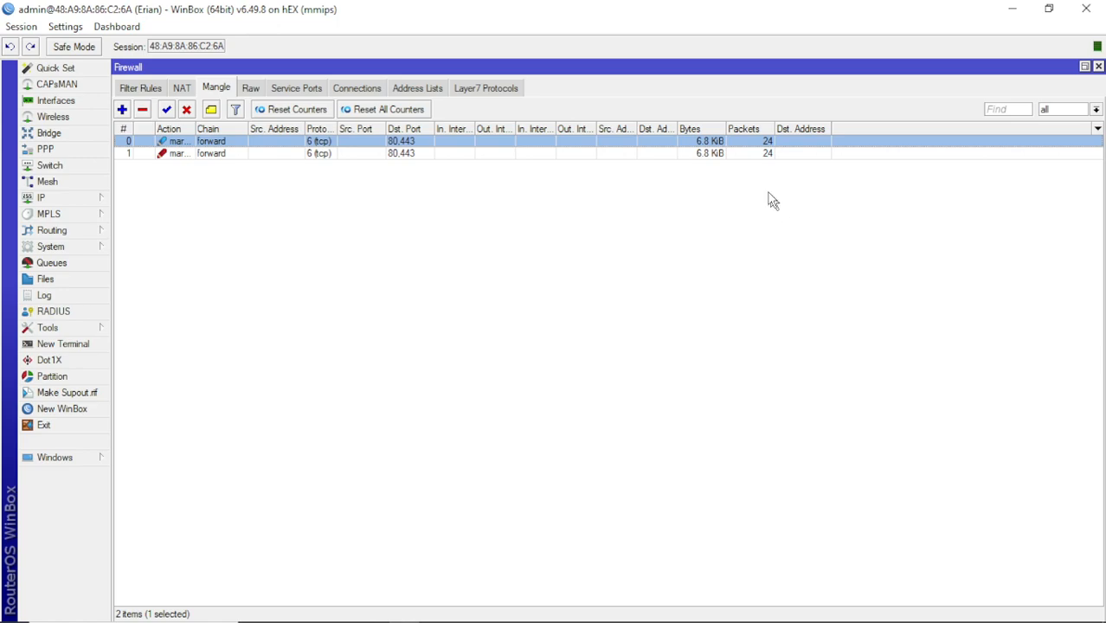
key("alt+Tab")
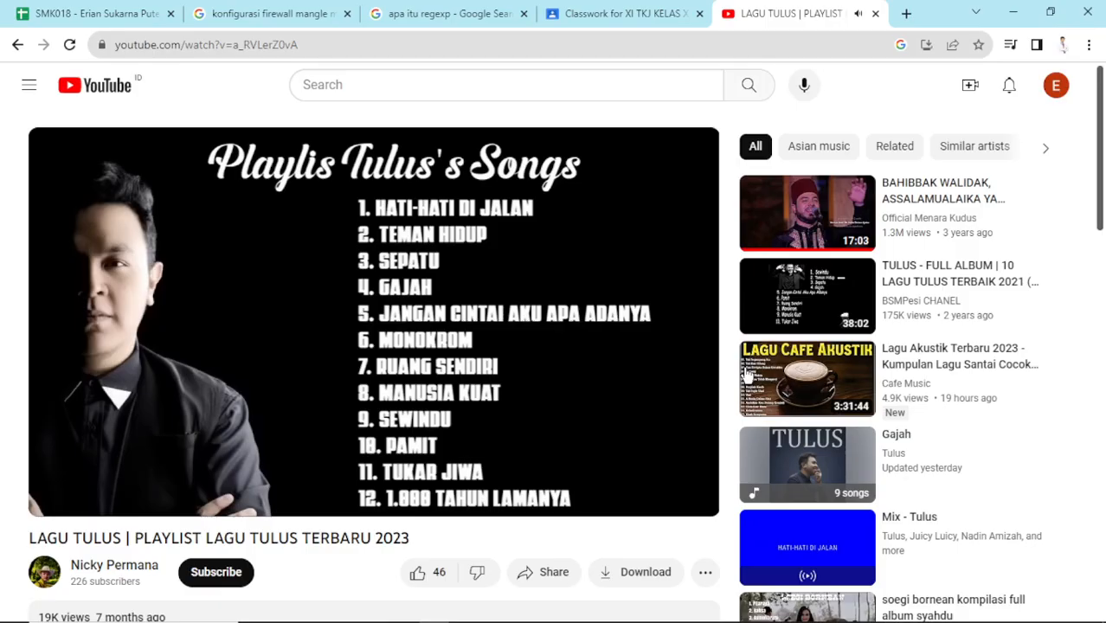
key("alt+Tab")
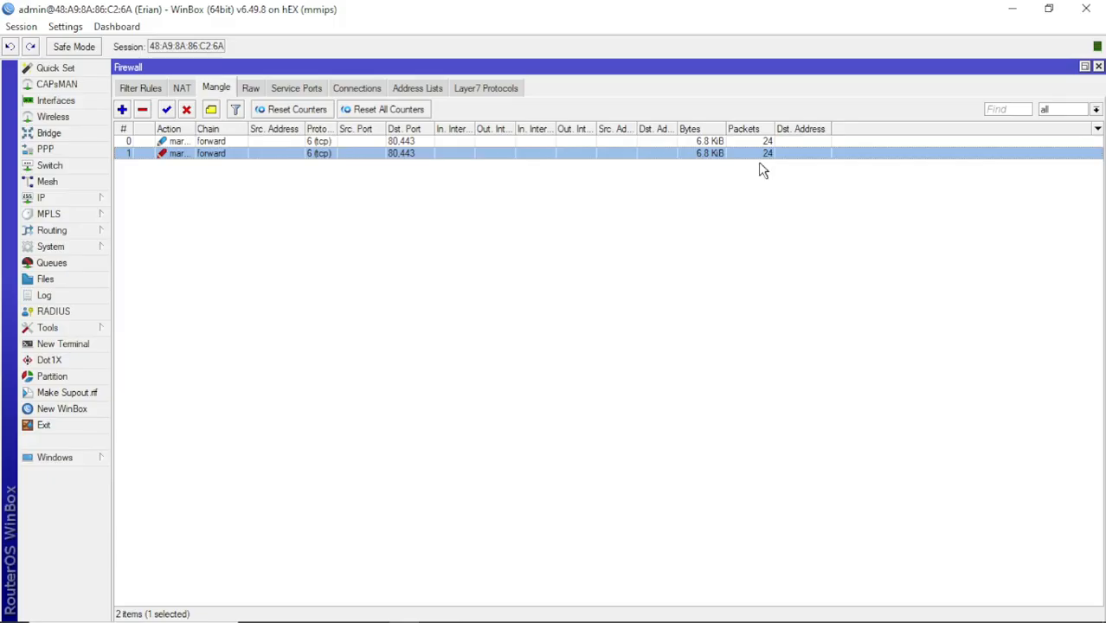
left_click(712, 140)
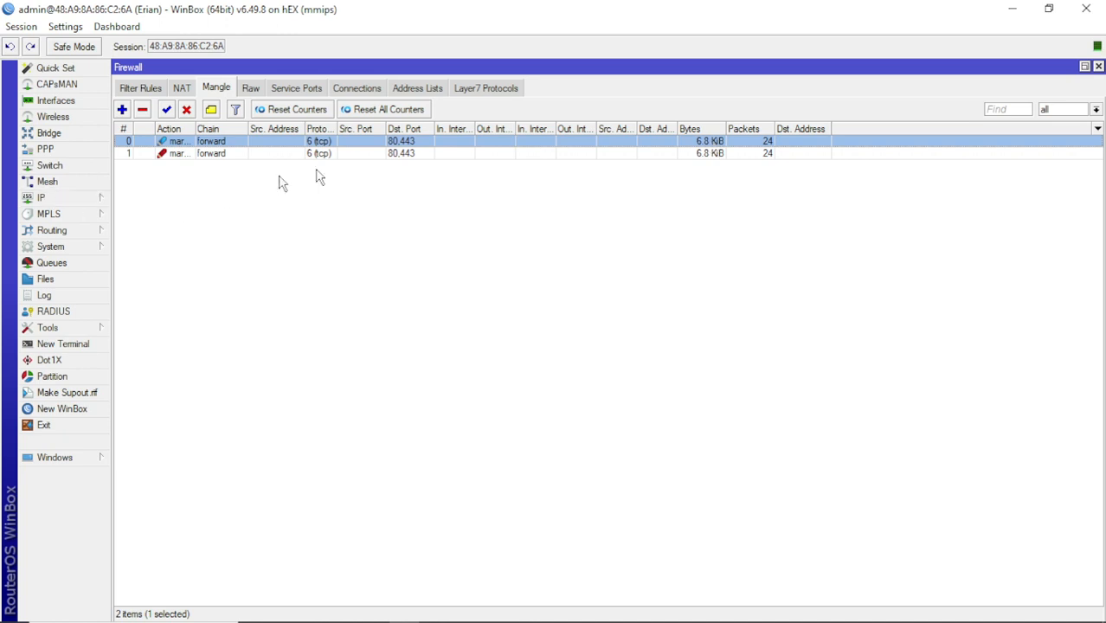
left_click(431, 169)
left_click(416, 153)
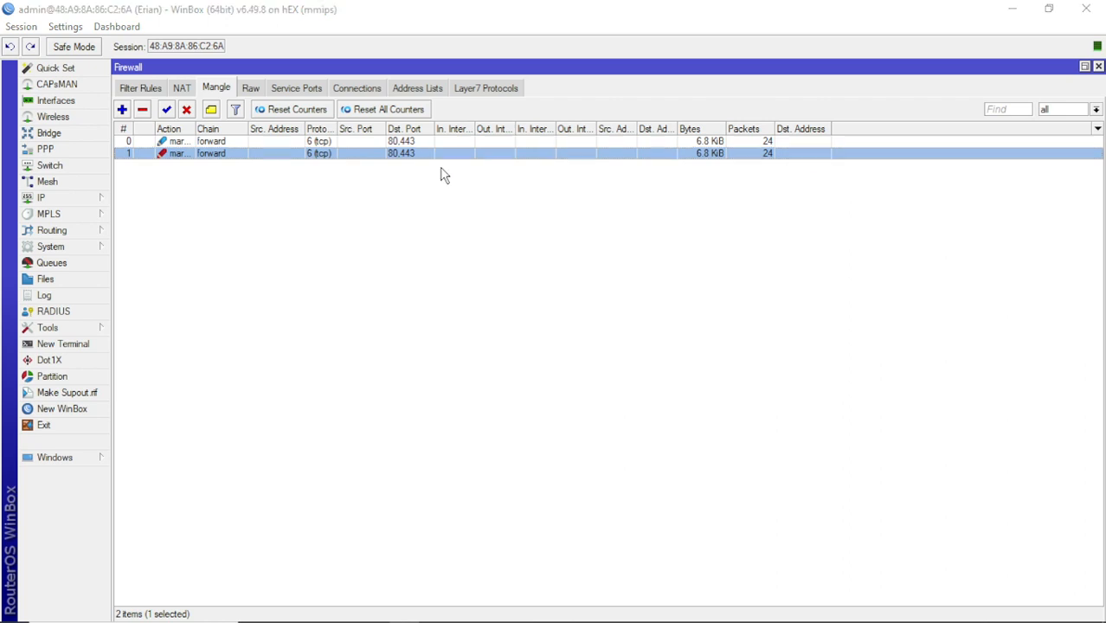
Step: Switch to PowerPoint and present the Firewall Mangle diagram on slide 12
key("alt+Tab")
key("alt+Tab")
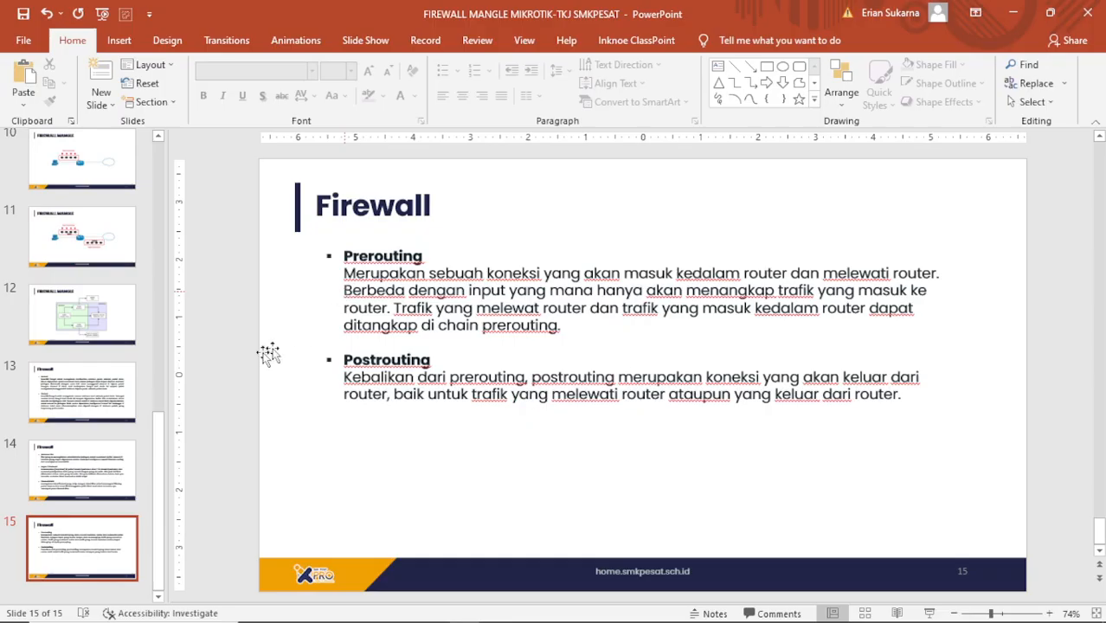
left_click(102, 322)
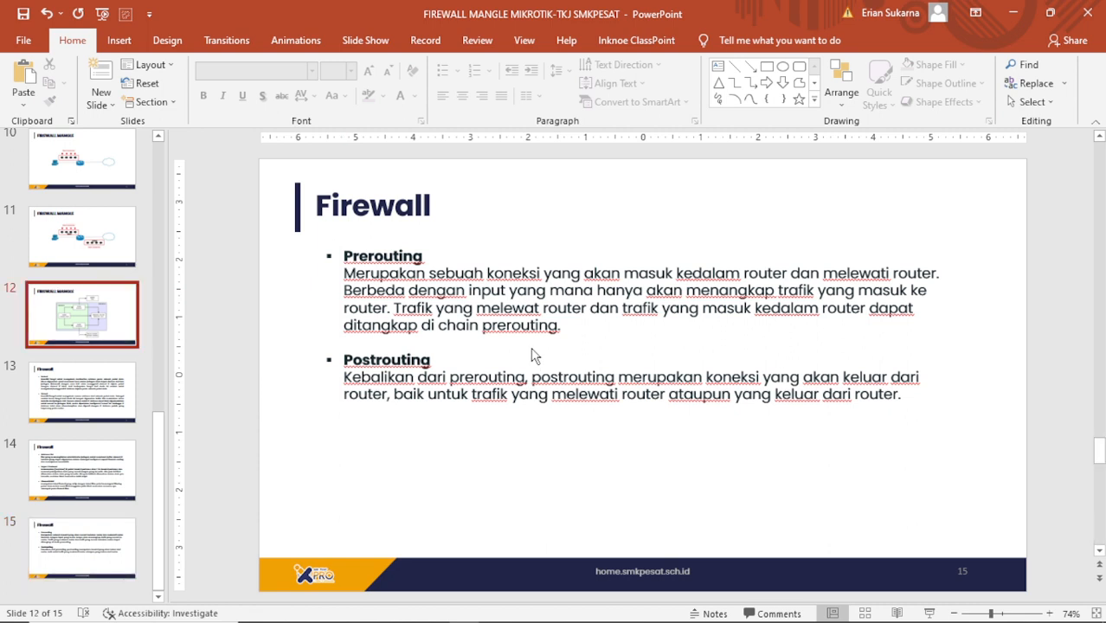
key("shift+F5")
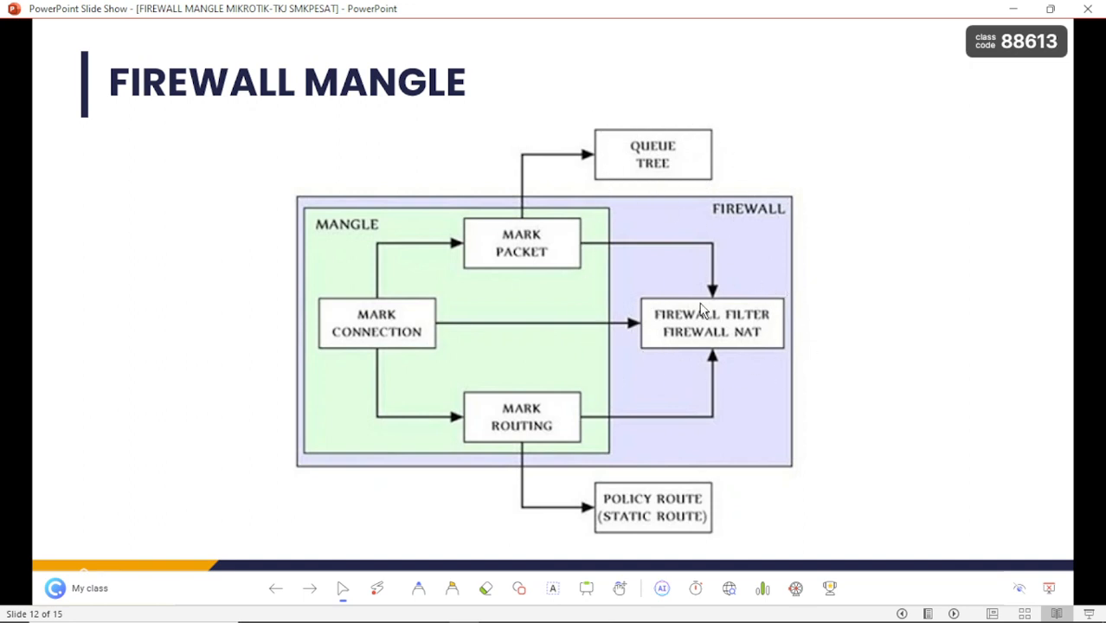
Step: Switch to WinBox and create a firewall filter rule that matches the packet mark paket_yt
key("alt+Tab")
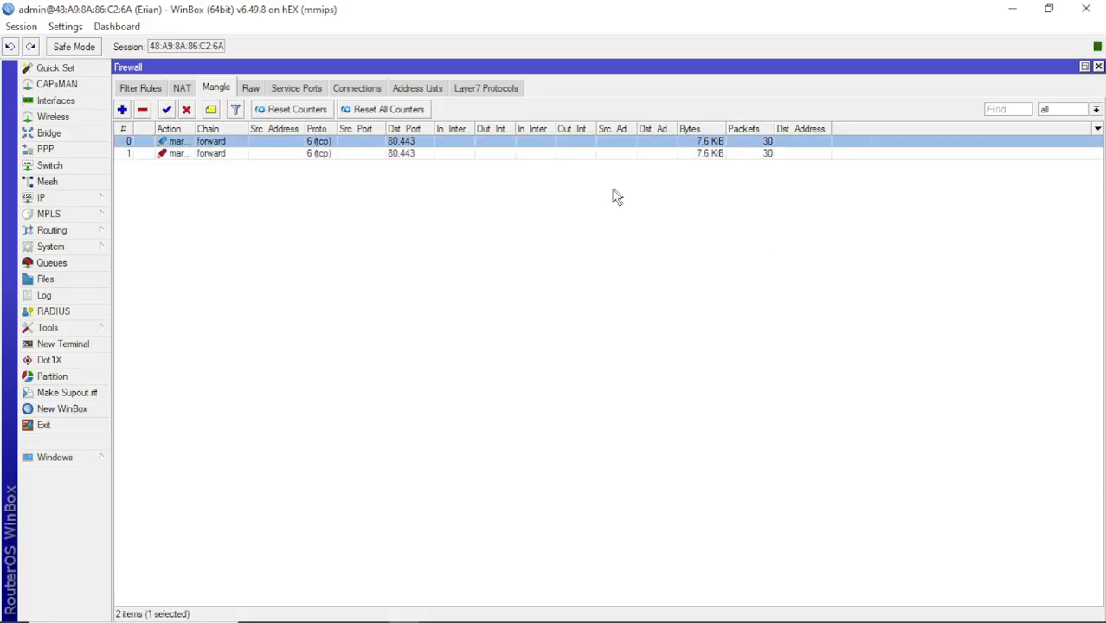
left_click(517, 155)
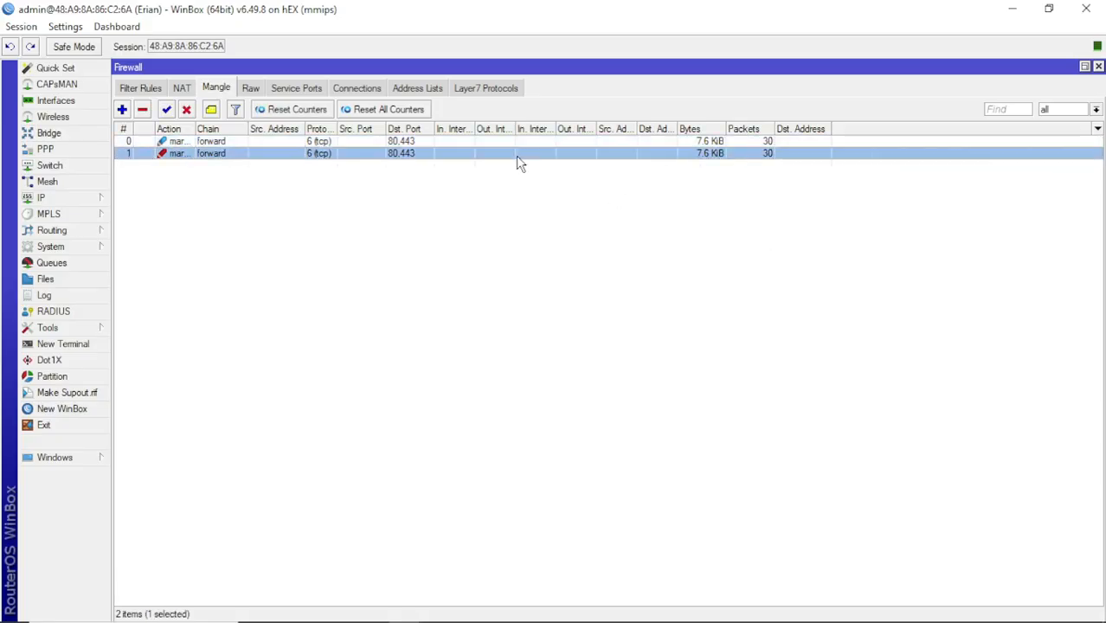
left_click(149, 91)
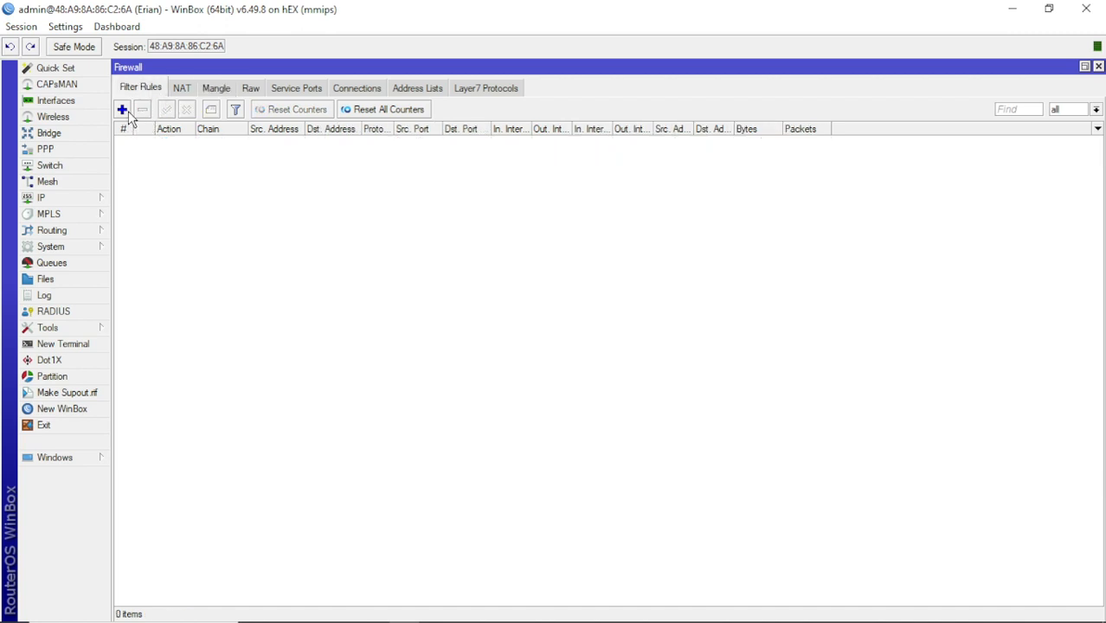
left_click(123, 110)
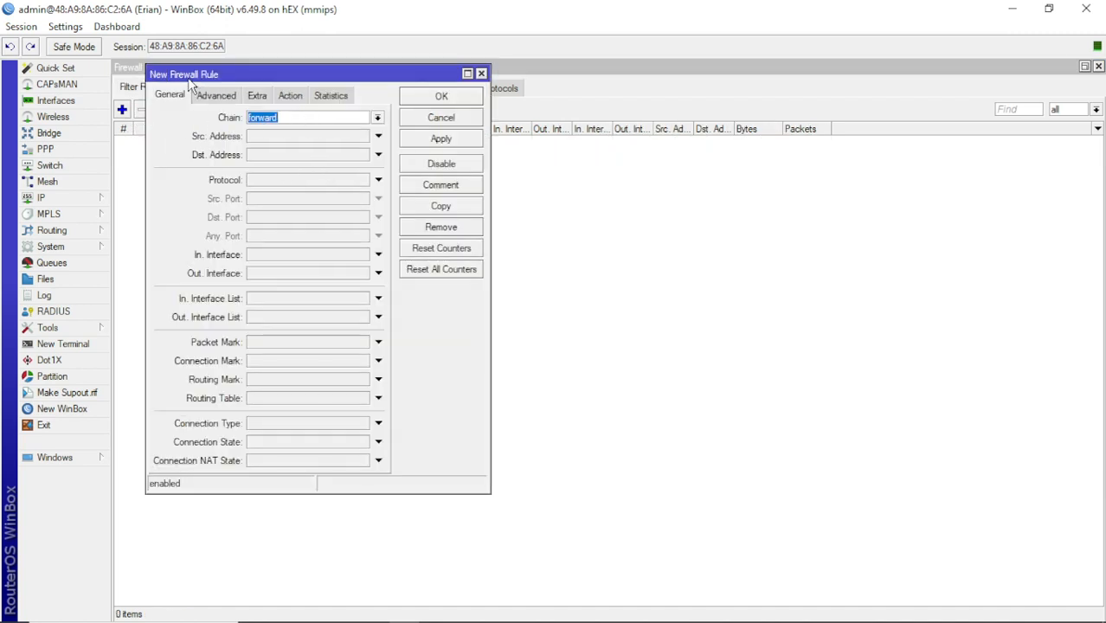
left_click(374, 345)
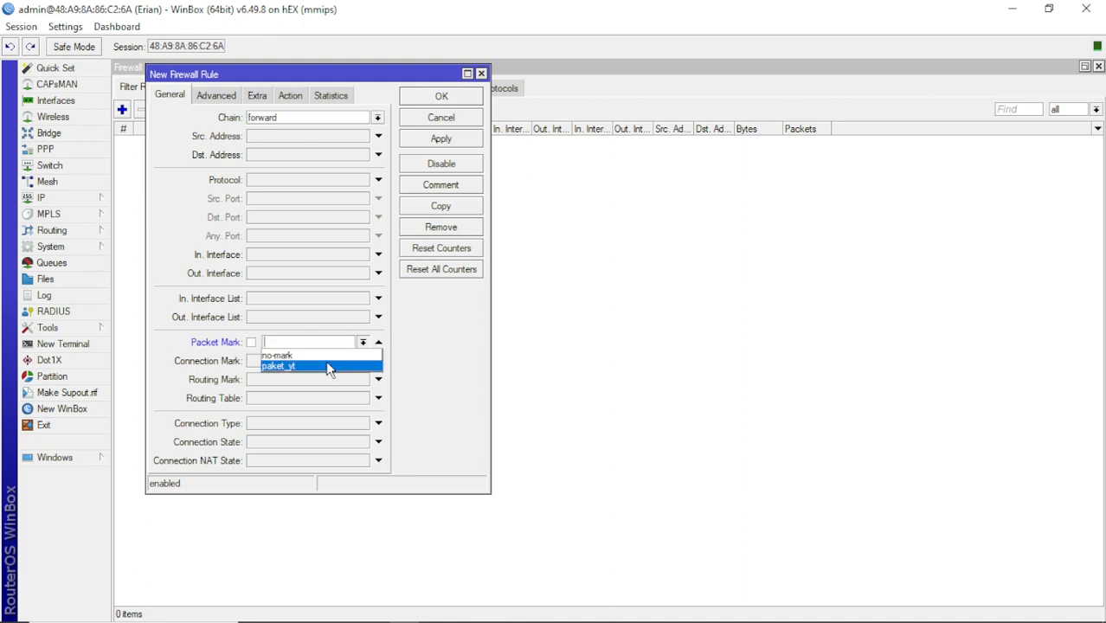
left_click(329, 367)
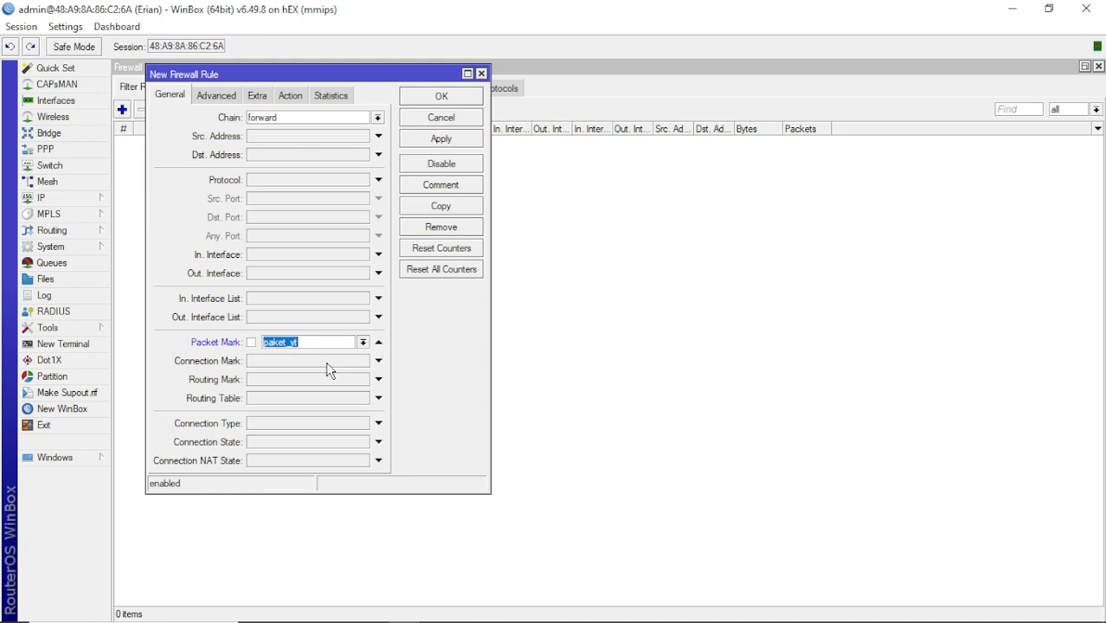
Step: Match the new filter rule to protocol 6 (tcp) with destination ports 80, 443
left_click(304, 186)
left_click(310, 217)
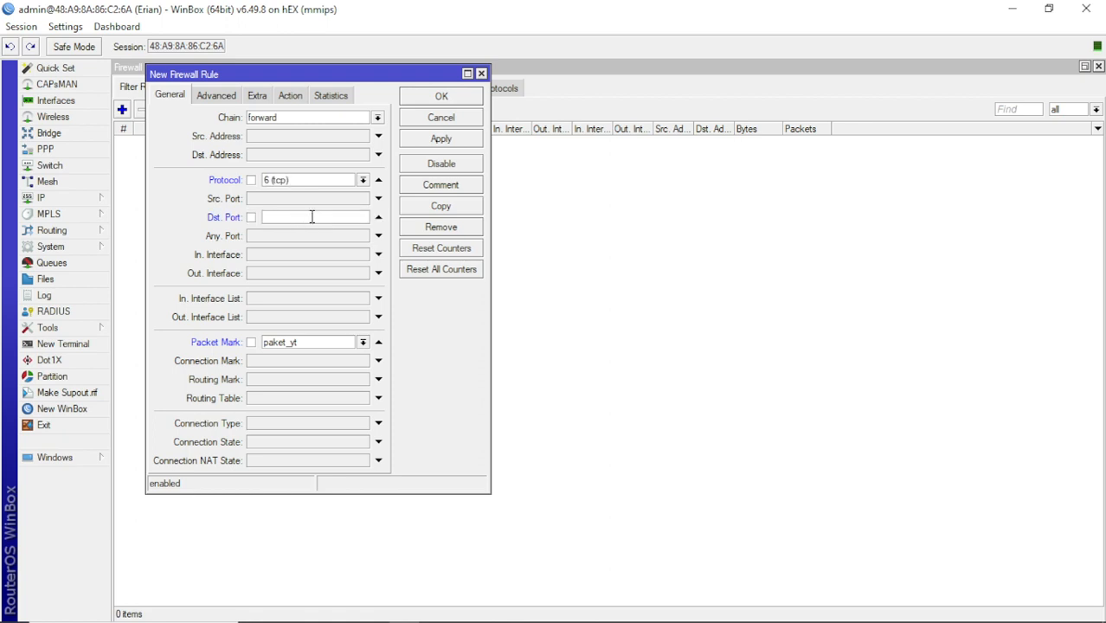
type("80, 443")
Step: Set the new filter rule's action to drop and save the rule
left_click(298, 101)
left_click(296, 118)
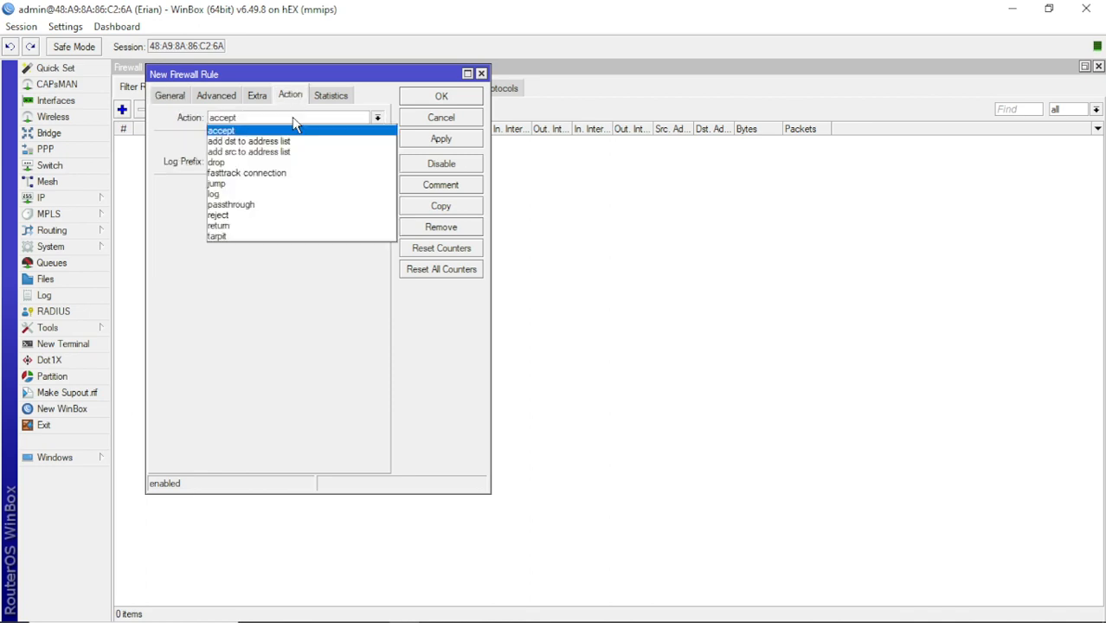
left_click(263, 164)
left_click(450, 137)
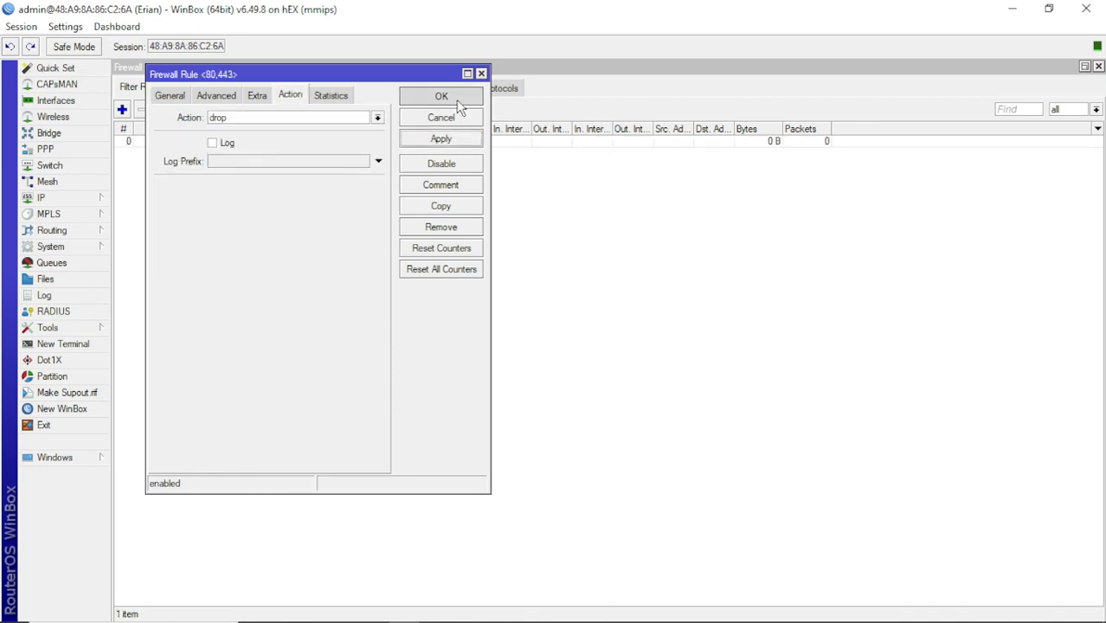
left_click(459, 104)
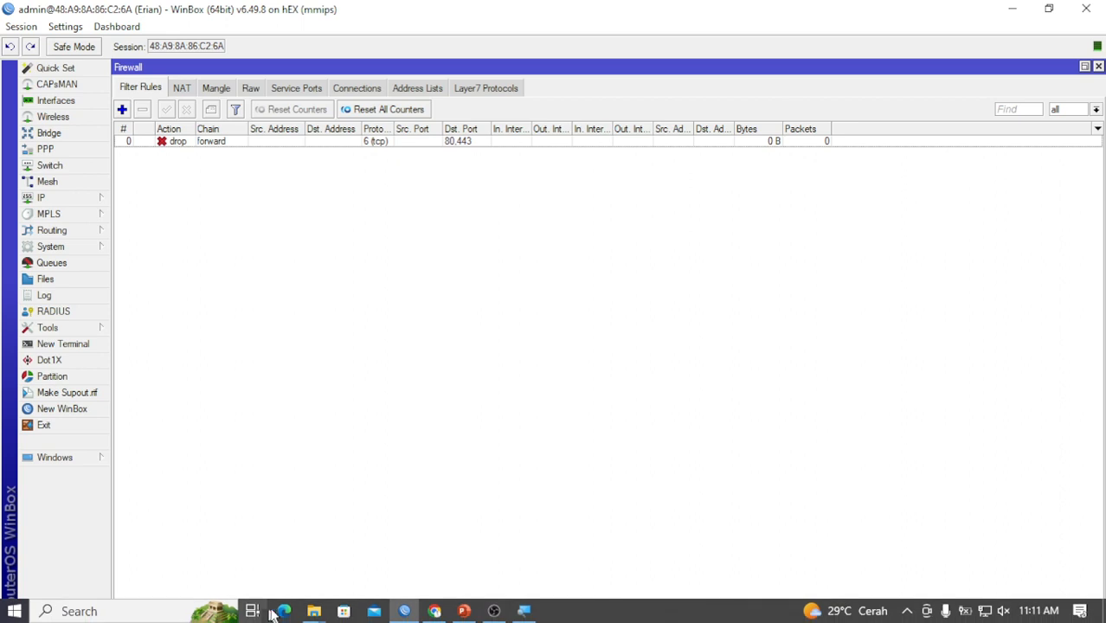
Step: Test access to YouTube by loading youtube.com in Edge and the YouTube result of the "yt" Google search in Chrome
left_click(291, 612)
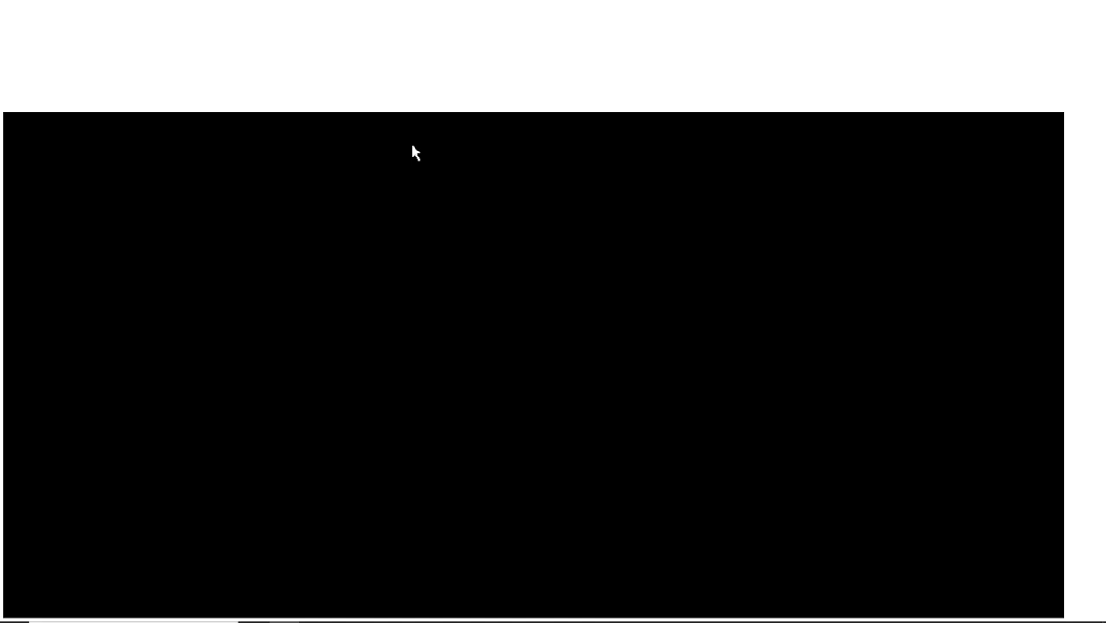
type("you")
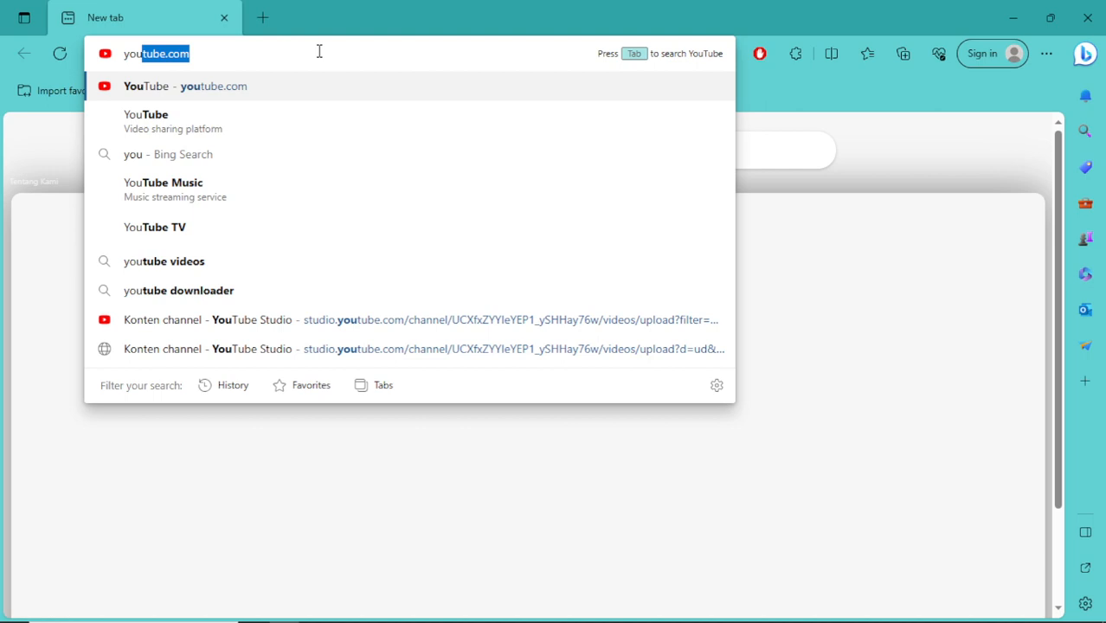
key("Return")
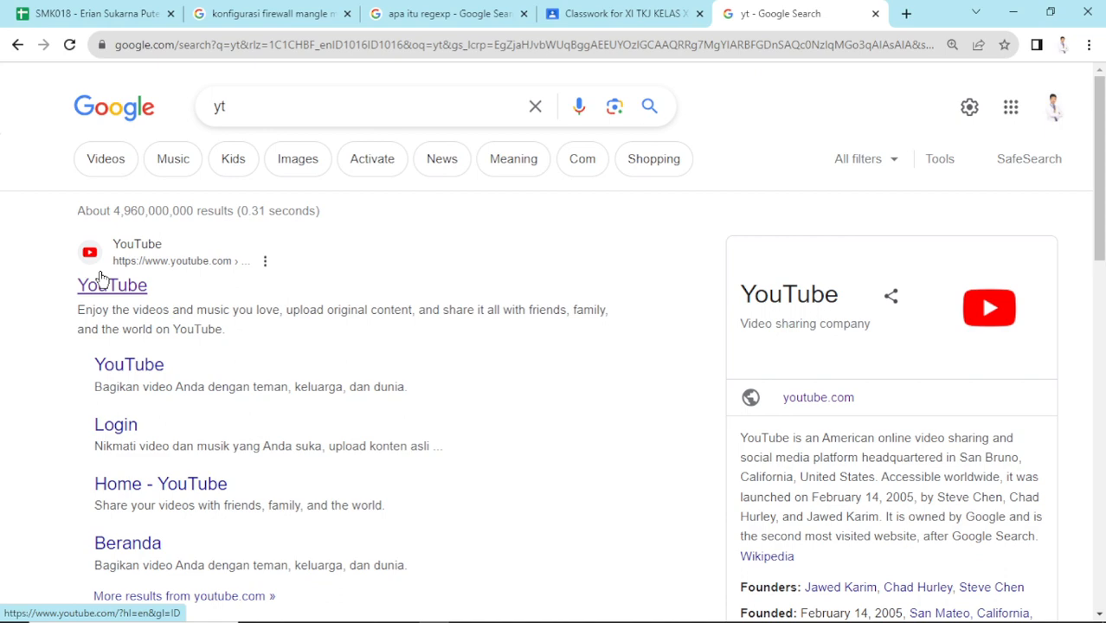
left_click(111, 285)
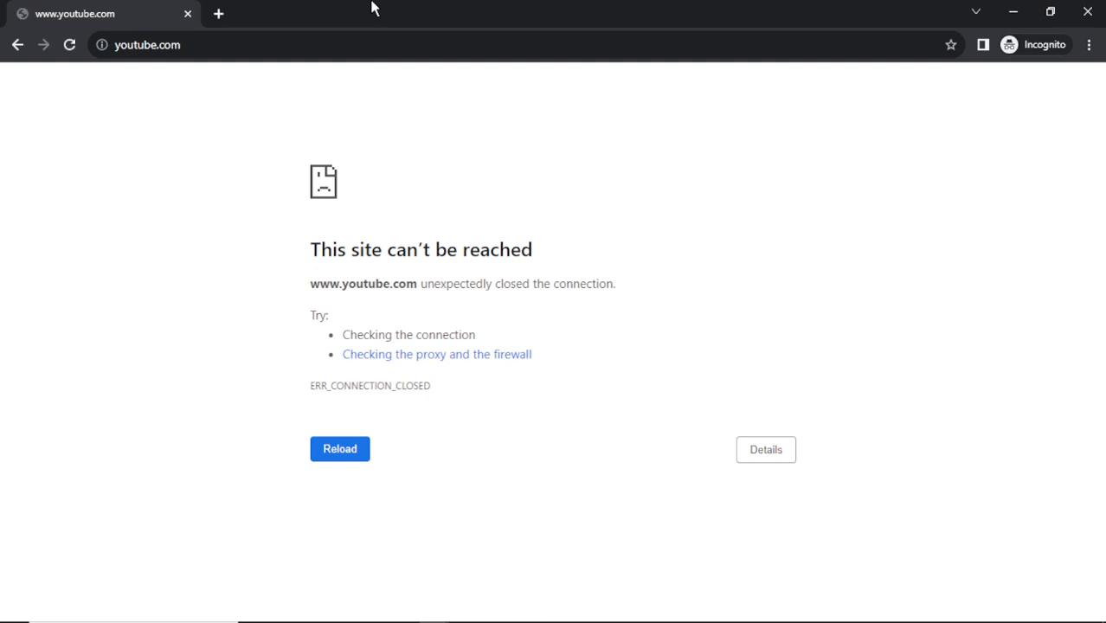
Step: Reload youtube.com in the incognito Chrome window and examine the drop rule's byte and packet counters in WinBox
key("F5")
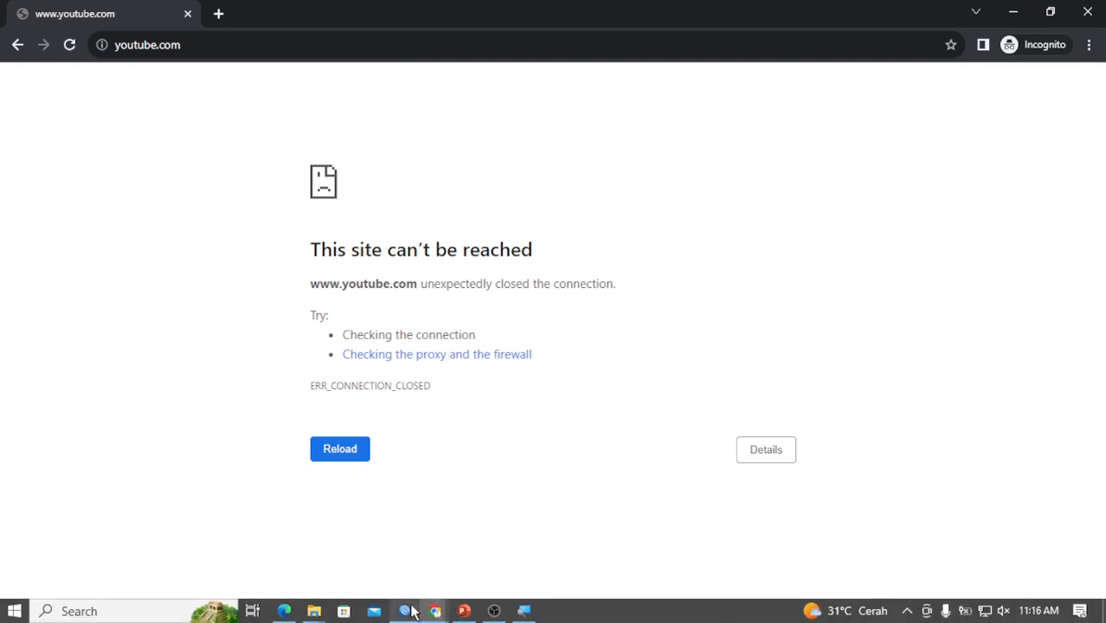
left_click(407, 611)
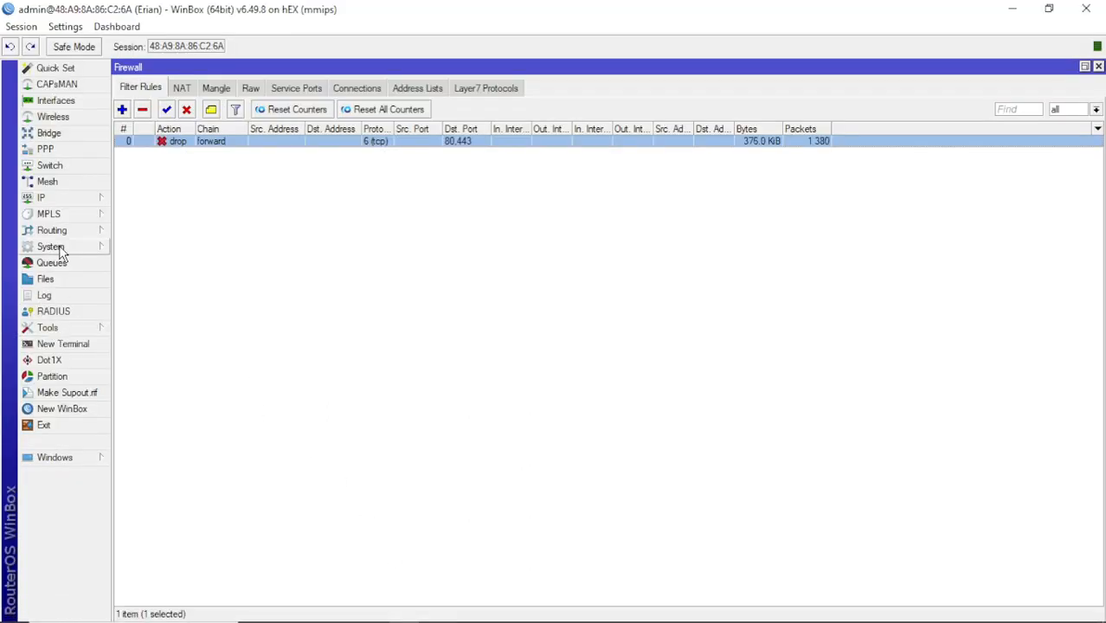
left_click(1025, 8)
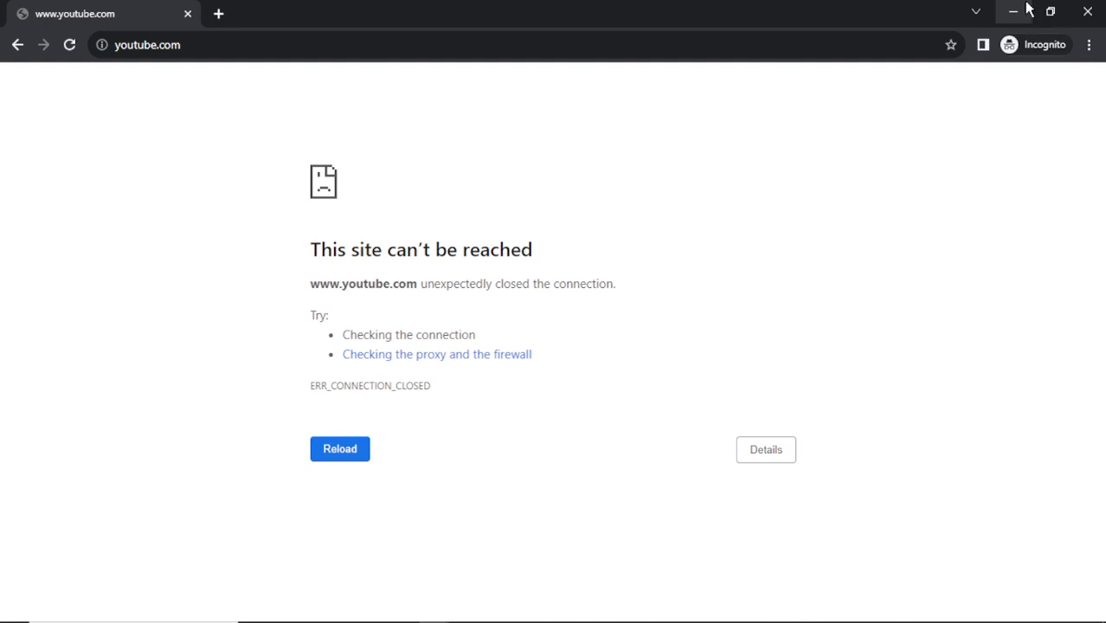
key("F5")
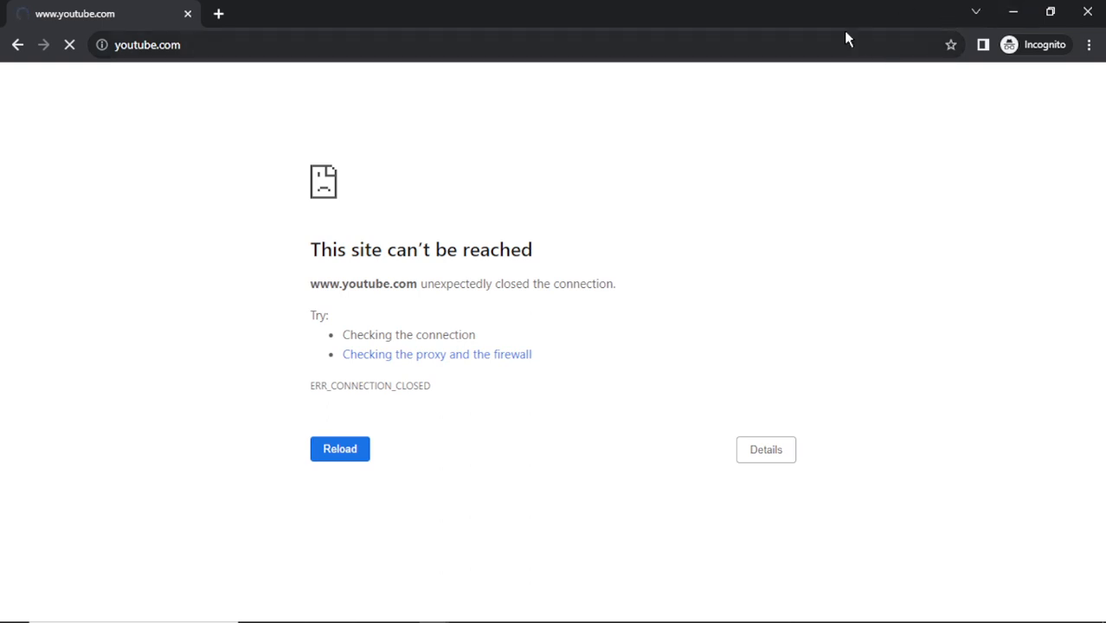
Step: Return to the blank incognito start page and request youtube.com again
left_click(19, 47)
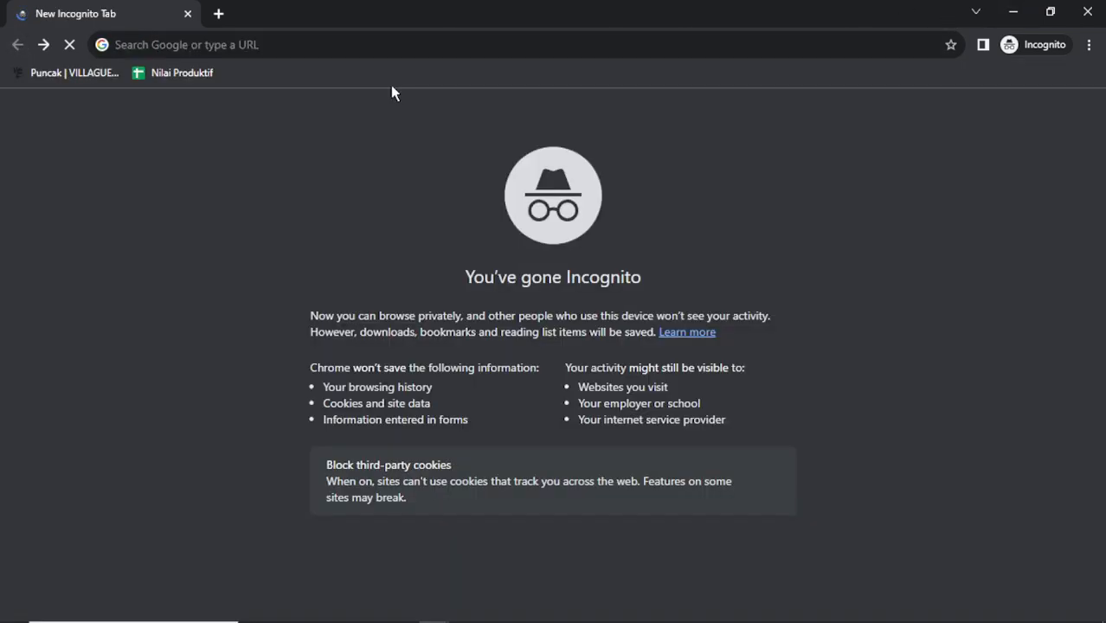
left_click(365, 42)
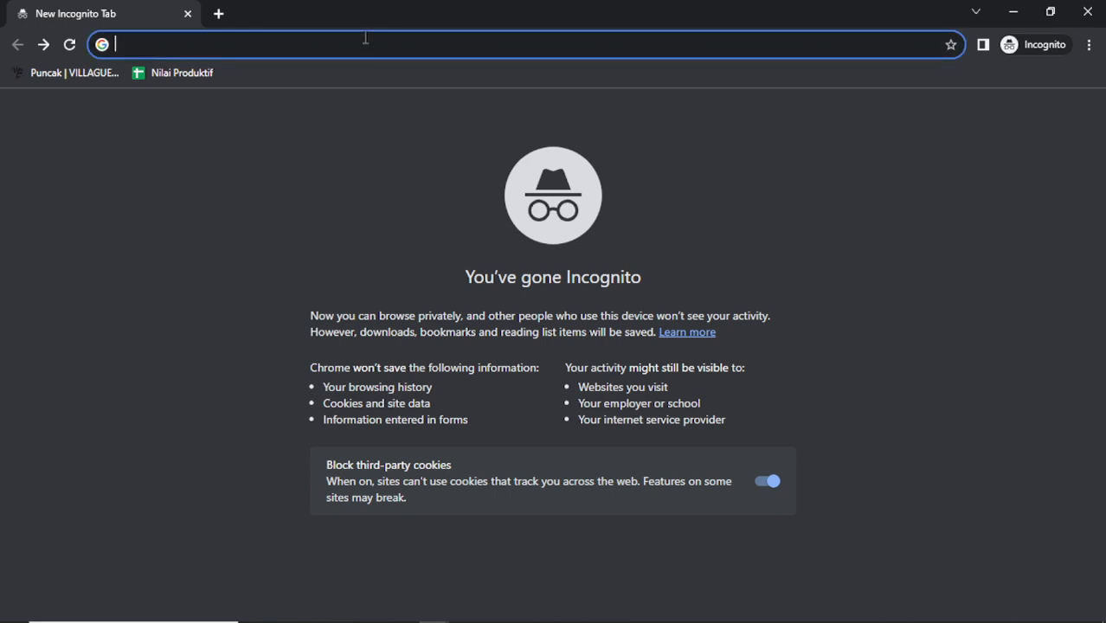
type("youtube.com")
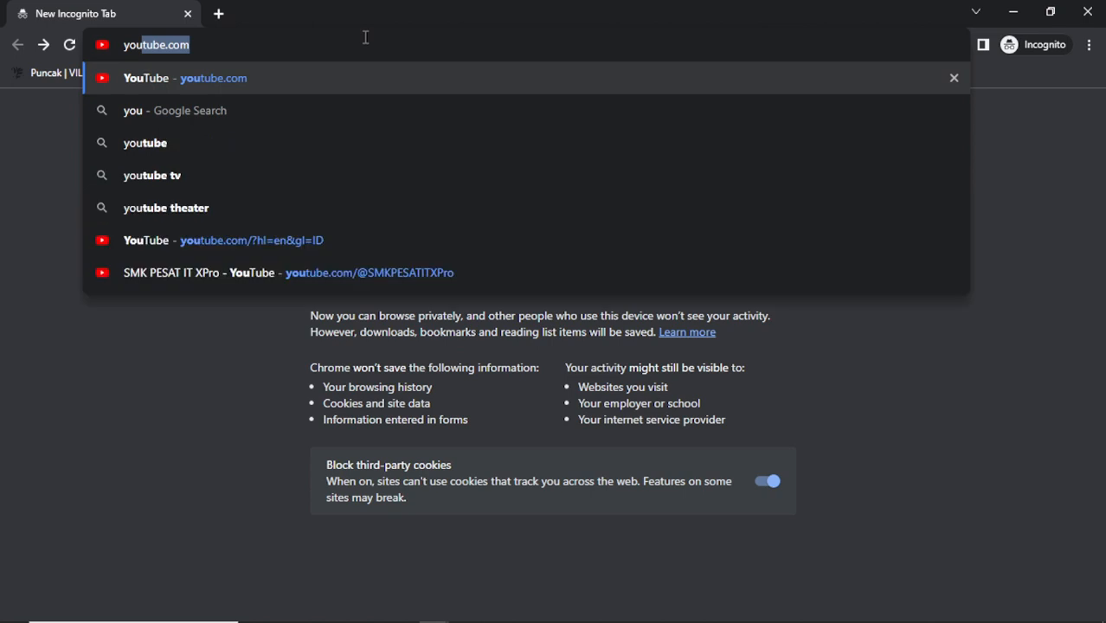
key("Return")
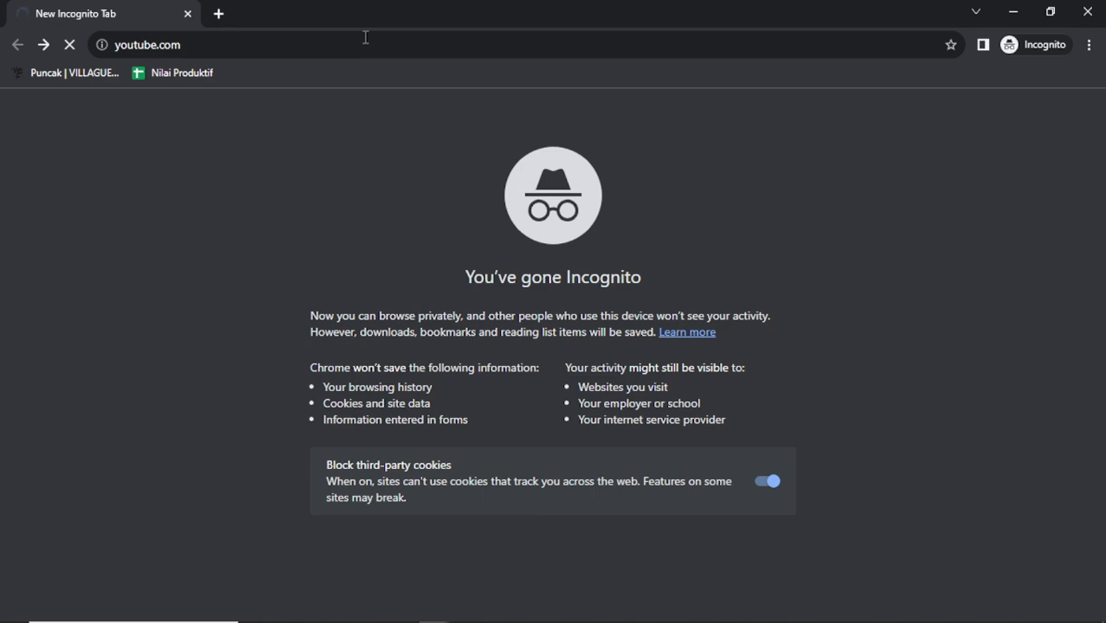
Step: Switch to WinBox and examine the mangle rules' byte and packet counters, checking the YouTube page in Chrome in between
key("alt+Tab")
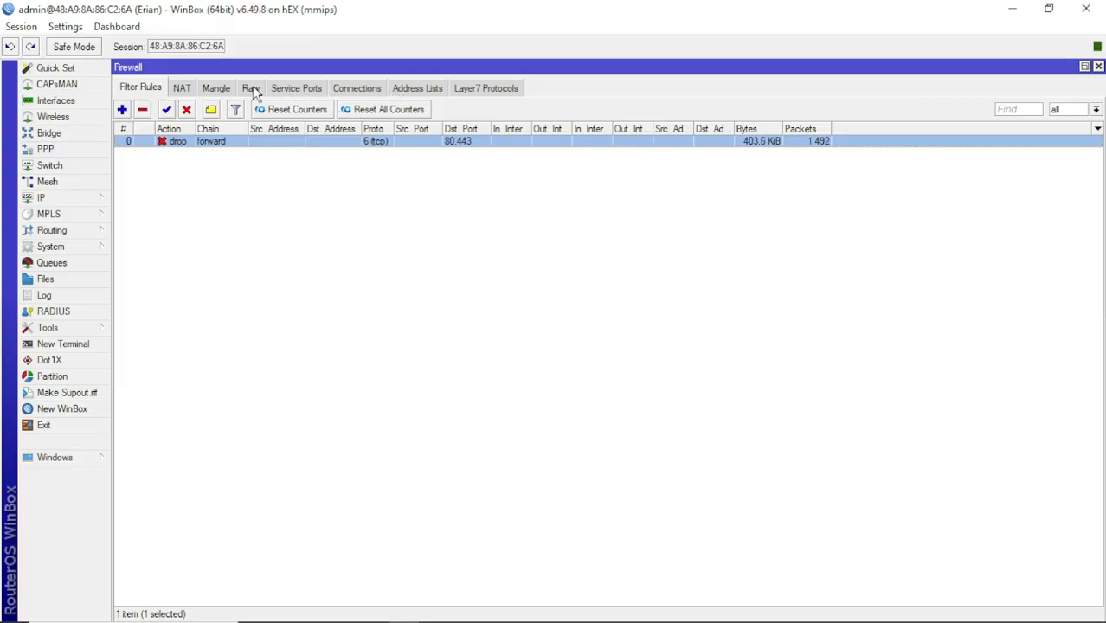
left_click(216, 88)
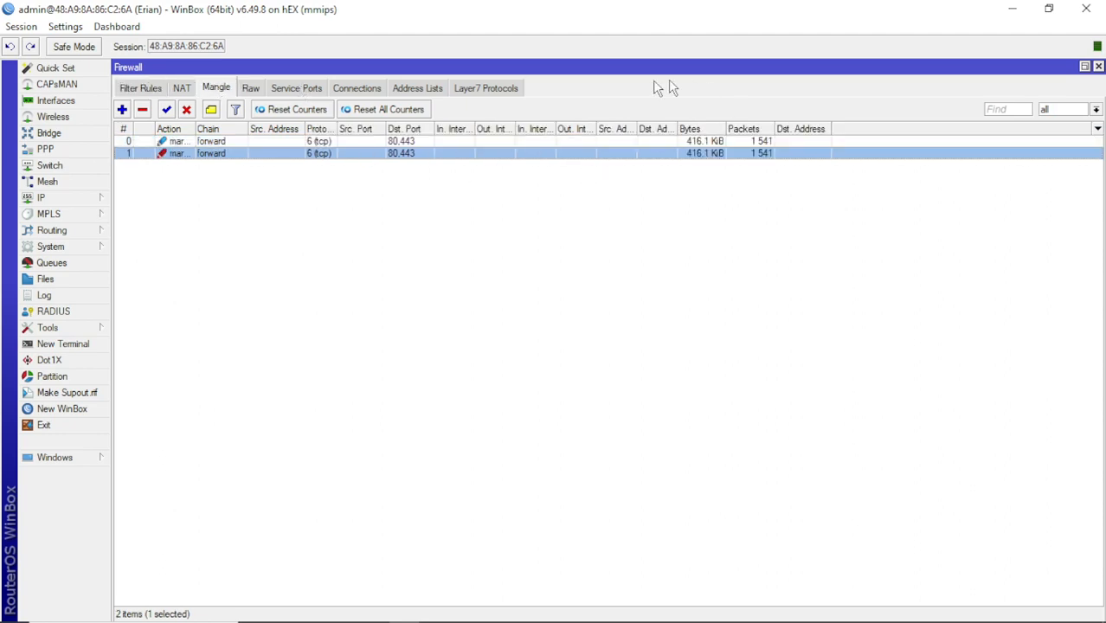
key("alt+Tab")
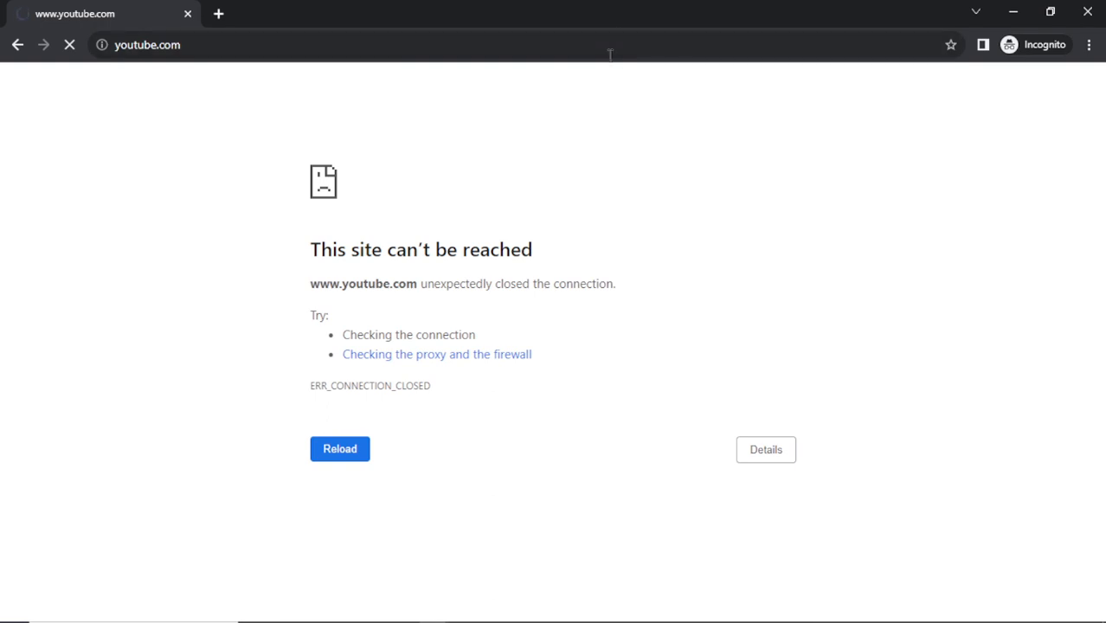
key("alt+Tab")
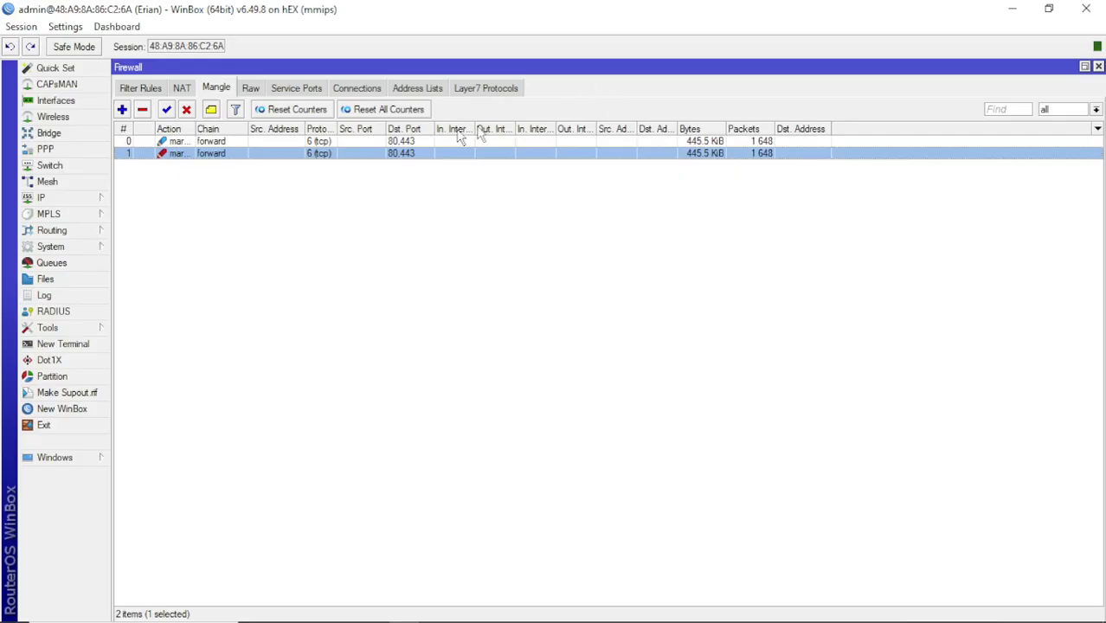
mouse_move(764, 604)
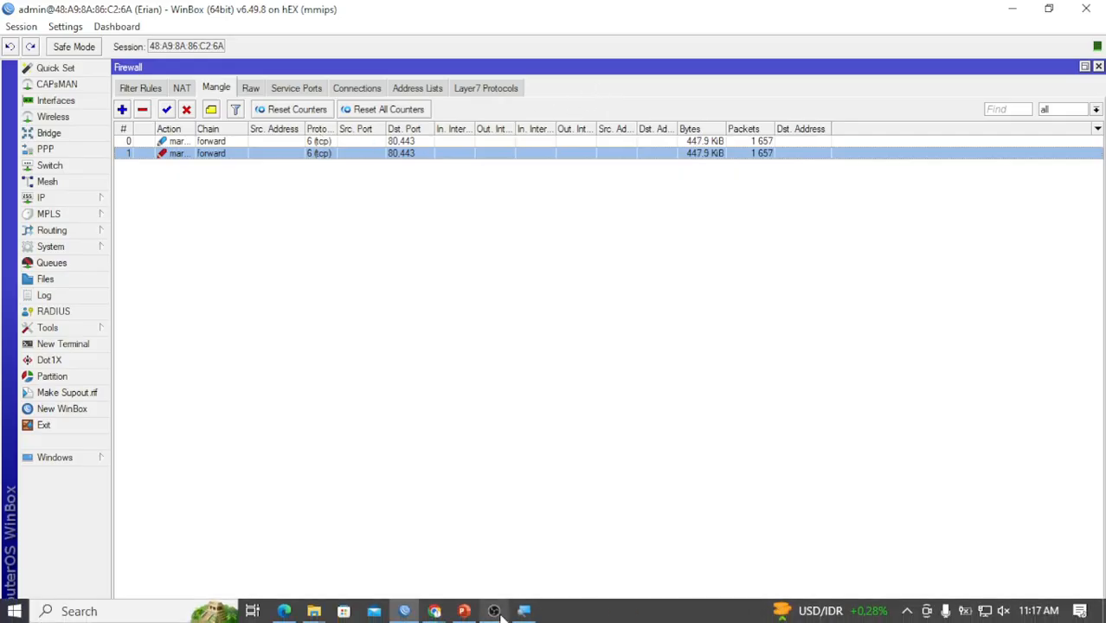